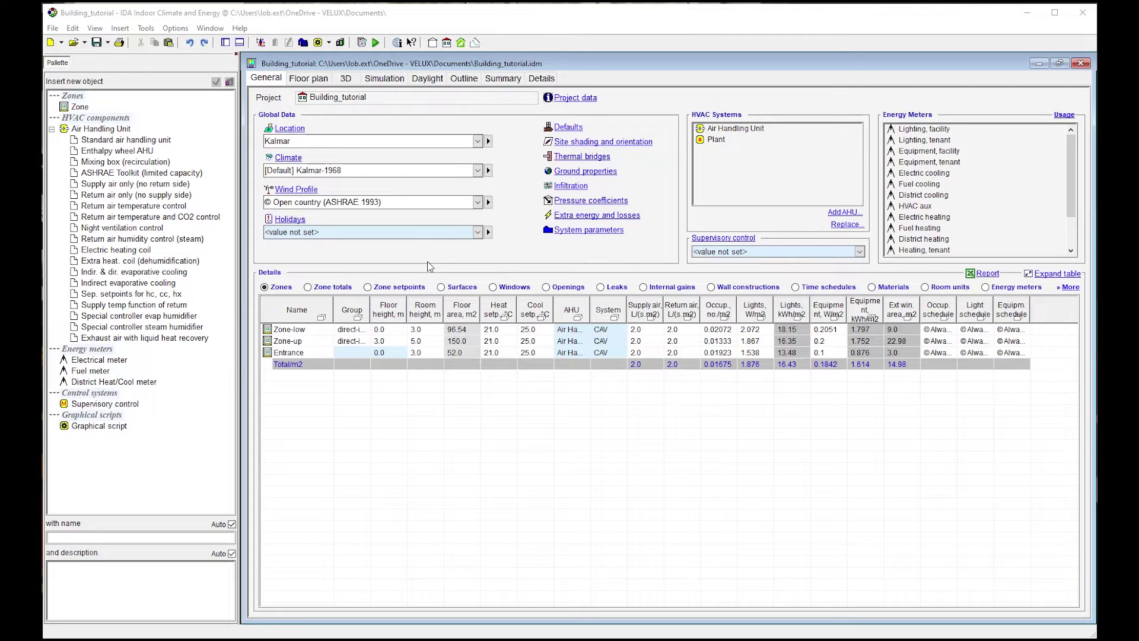
# Show the building in X-ray in the 3D view and rotate it to look down on another side.
pyautogui.click(345, 79)
pyautogui.click(380, 605)
pyautogui.click(409, 582)
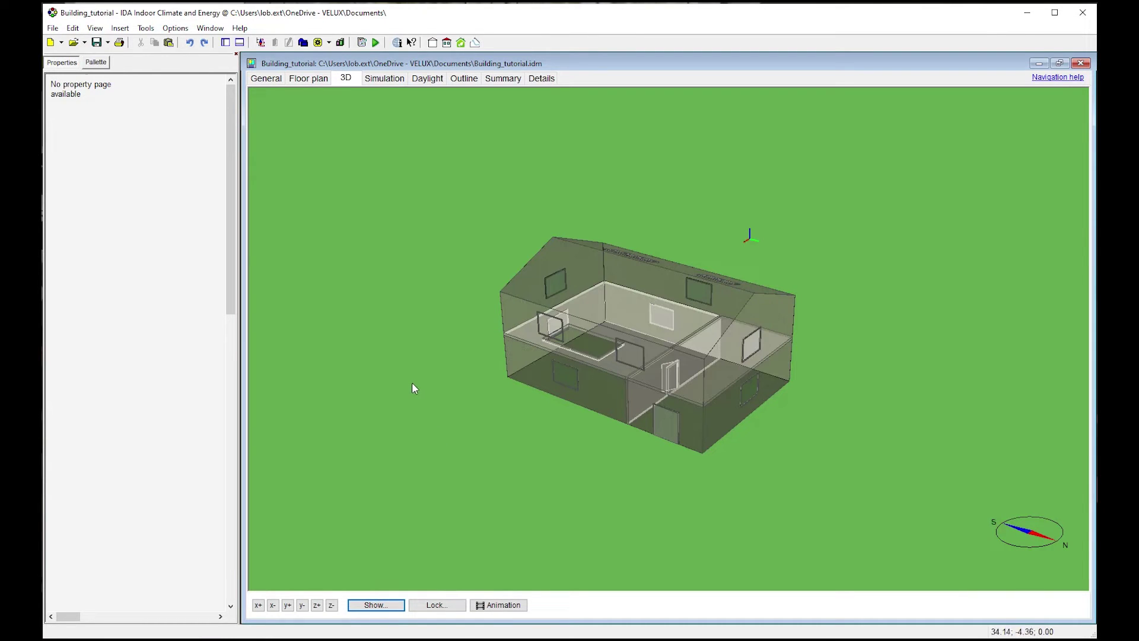
pyautogui.moveTo(412, 382); pyautogui.dragTo(790, 404)
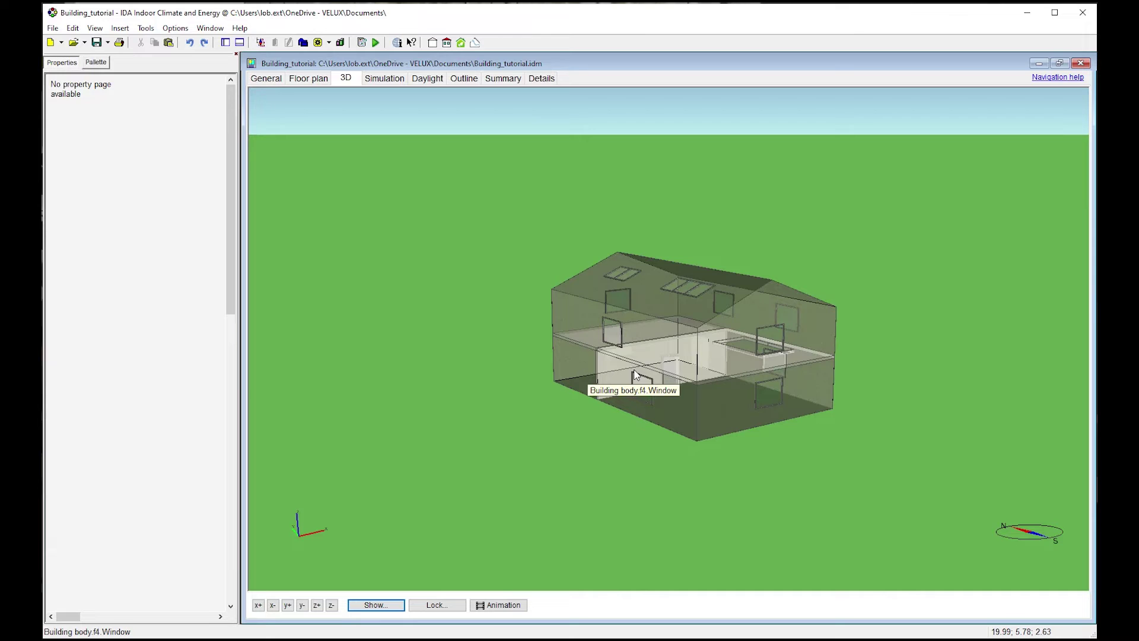
pyautogui.moveTo(690, 364); pyautogui.dragTo(760, 365)
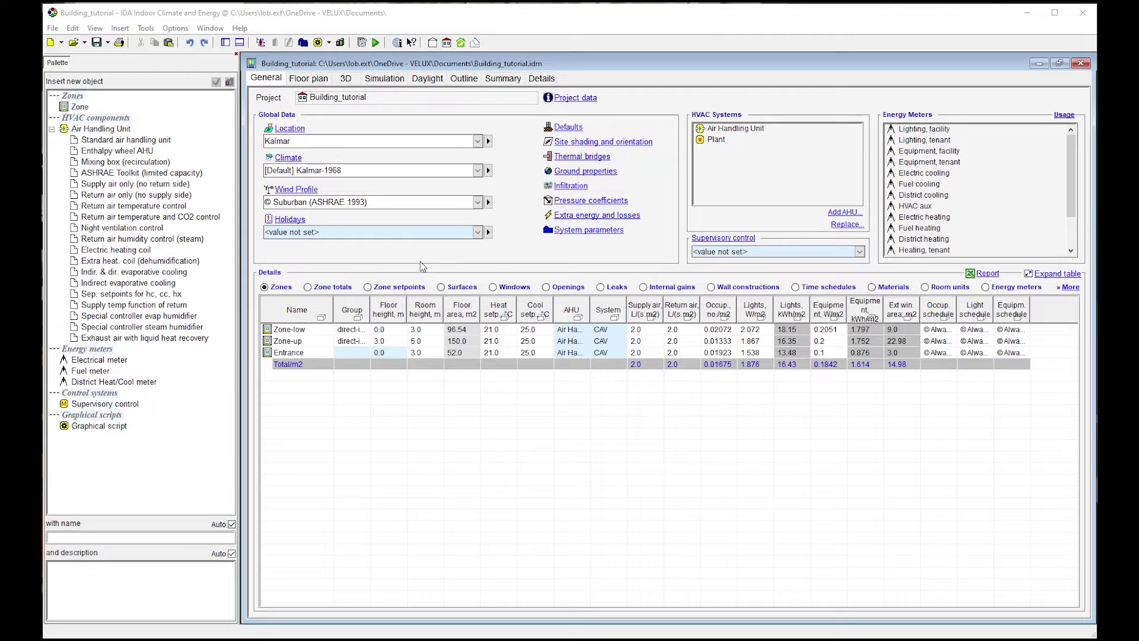
# Replace the Suburban wind profile with Open country (ASHRAE 1993) from the database.
pyautogui.click(477, 202)
pyautogui.click(527, 284)
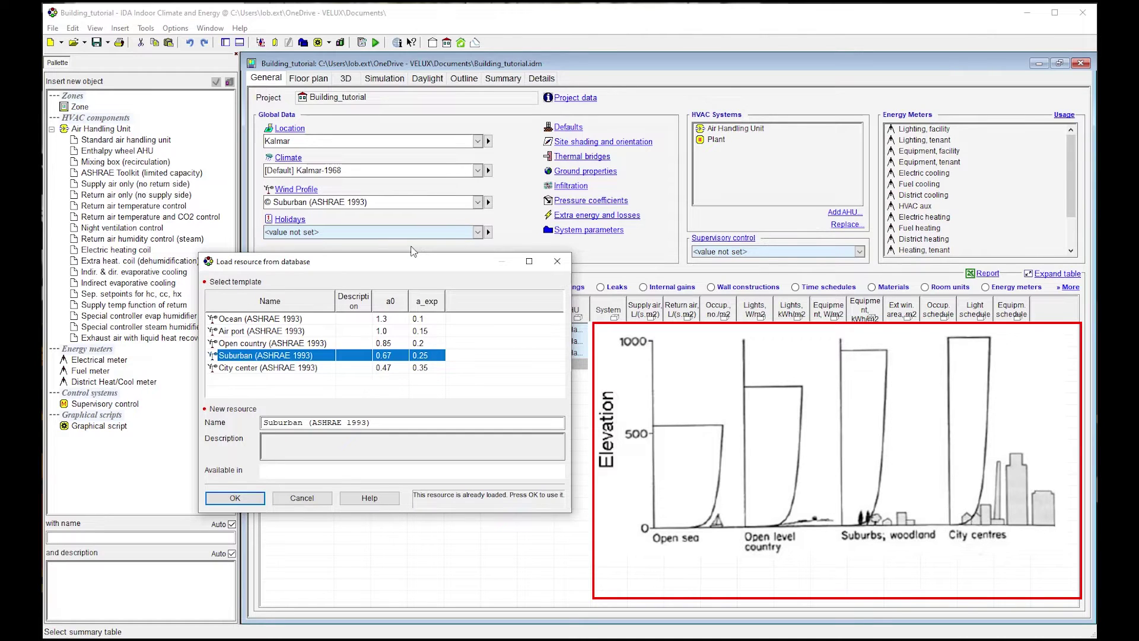
pyautogui.click(320, 344)
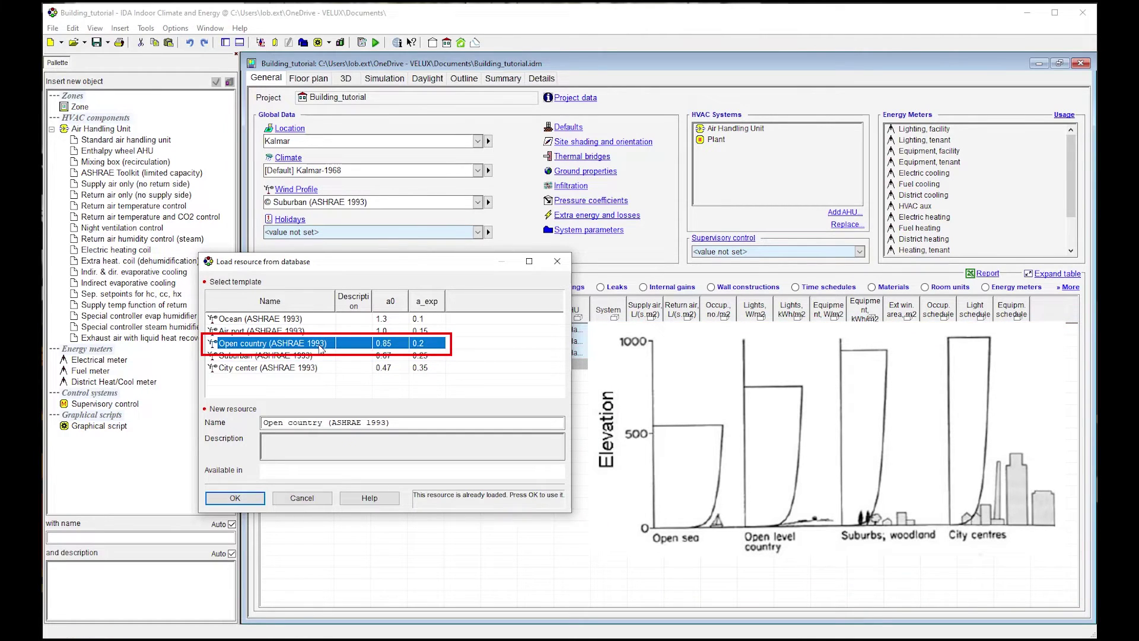
pyautogui.click(236, 499)
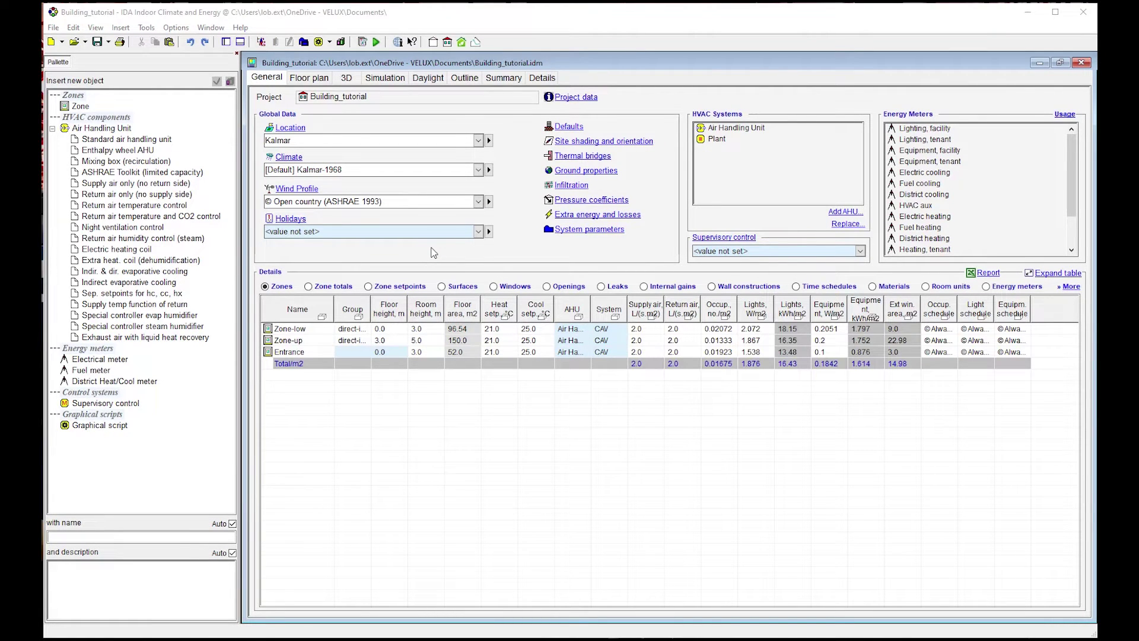
# Bring up the Infiltration dialog showing fixed infiltration of 0.11 ACH for the building.
pyautogui.click(571, 186)
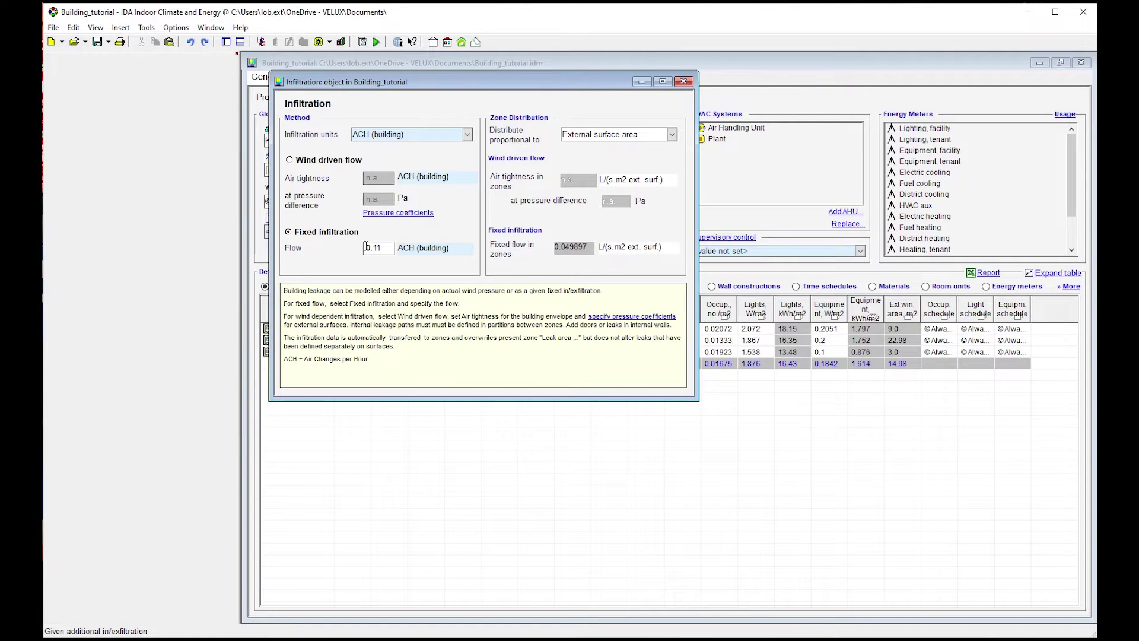
pyautogui.click(341, 161)
pyautogui.click(329, 233)
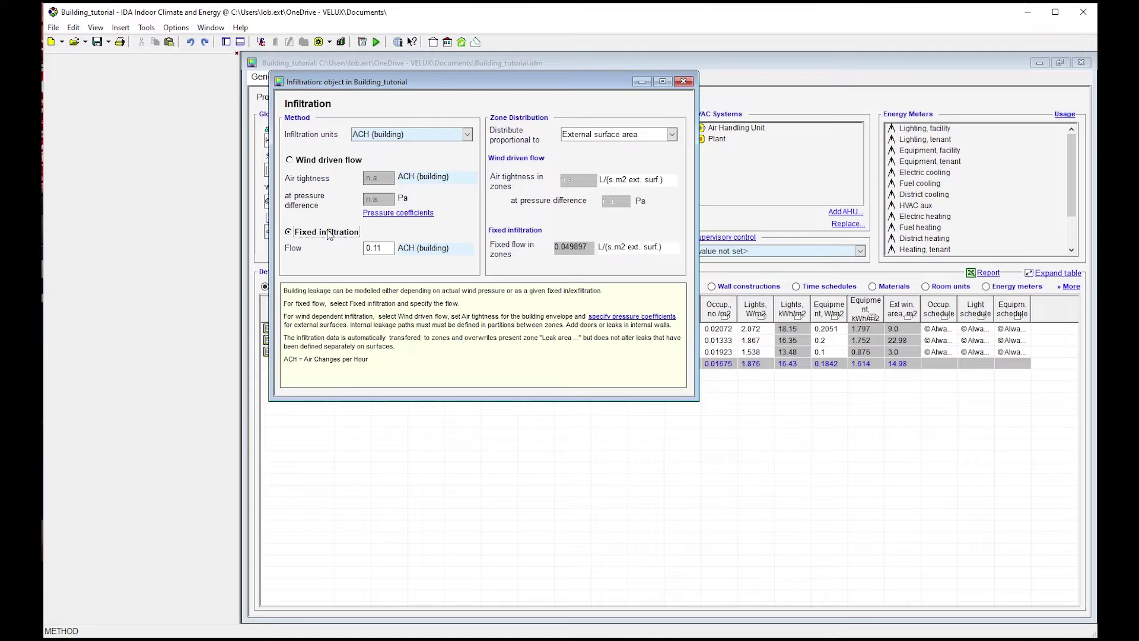
# Switch infiltration to wind-driven flow at 2.2 ACH at 50 Pa, then close the Infiltration dialog.
pyautogui.click(312, 166)
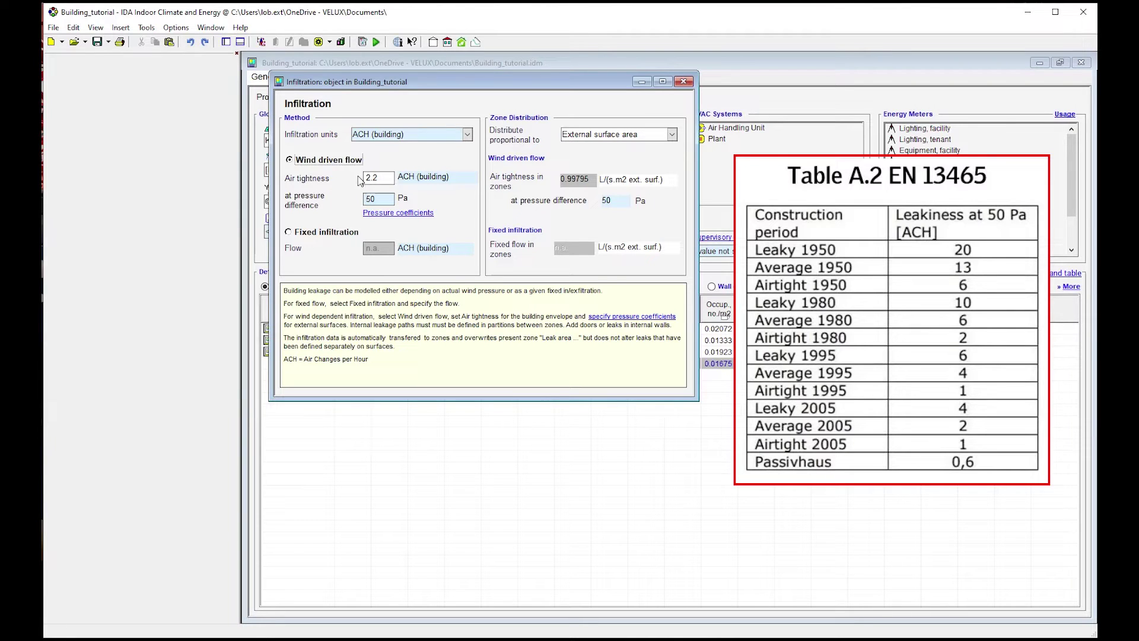
pyautogui.click(341, 237)
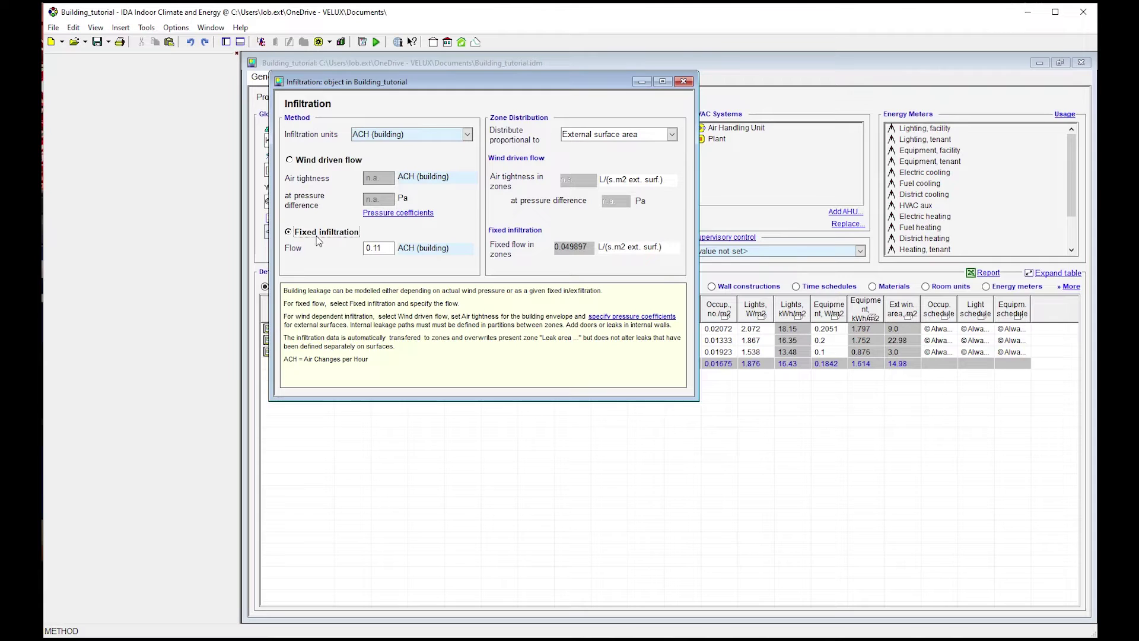
pyautogui.click(325, 160)
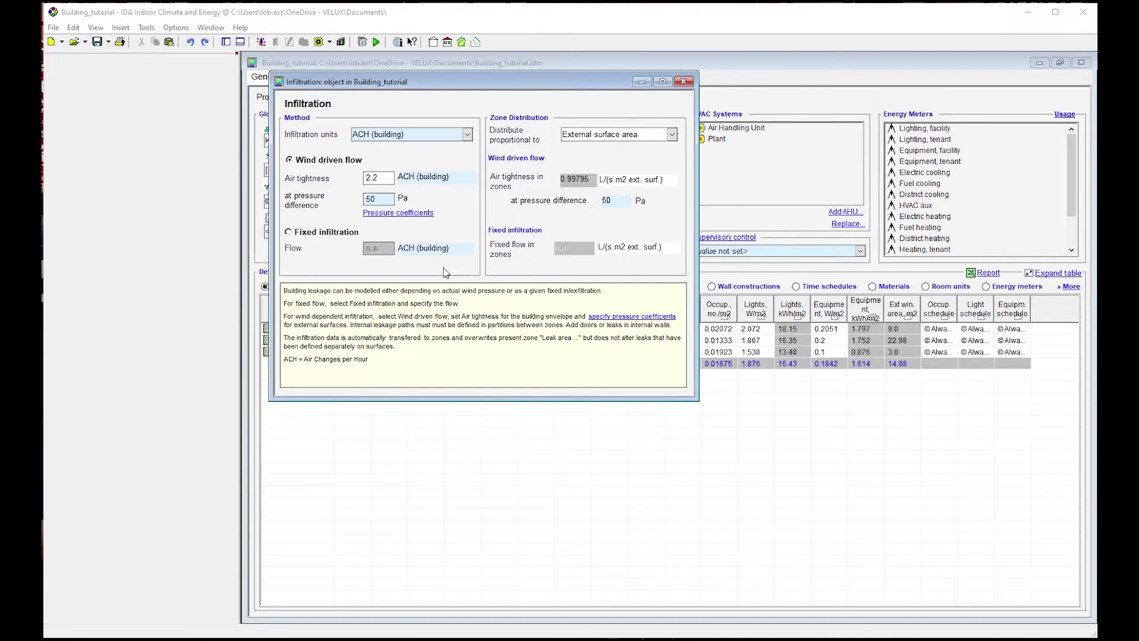
pyautogui.click(683, 83)
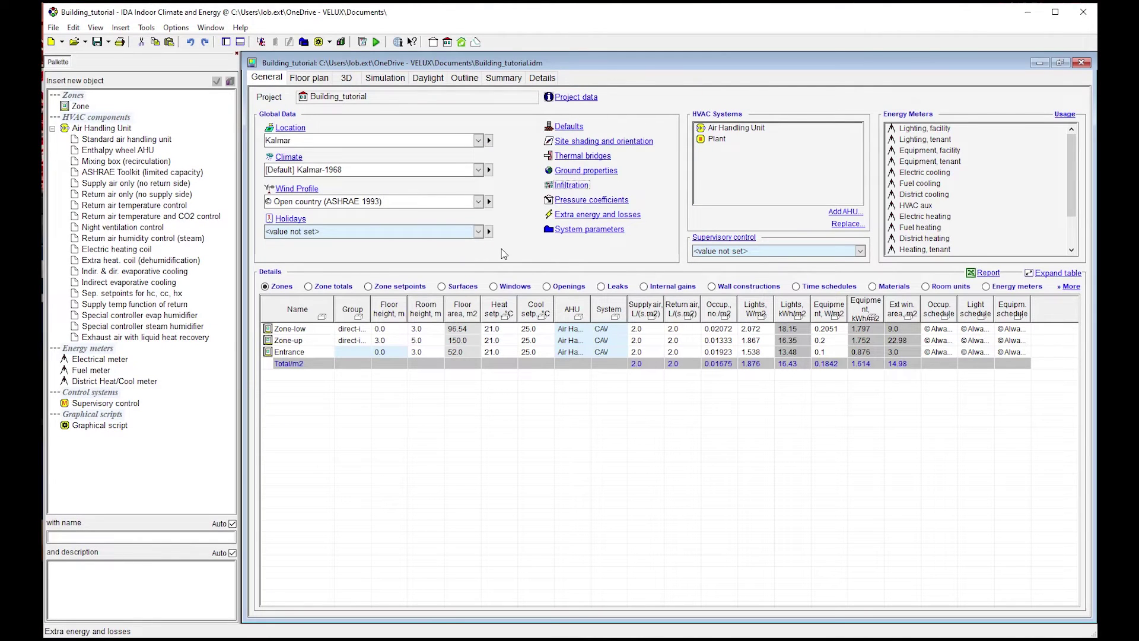
# Show the Pressure-Coefficients table per wind angle and its AIVC Auto fill presets.
pyautogui.click(586, 202)
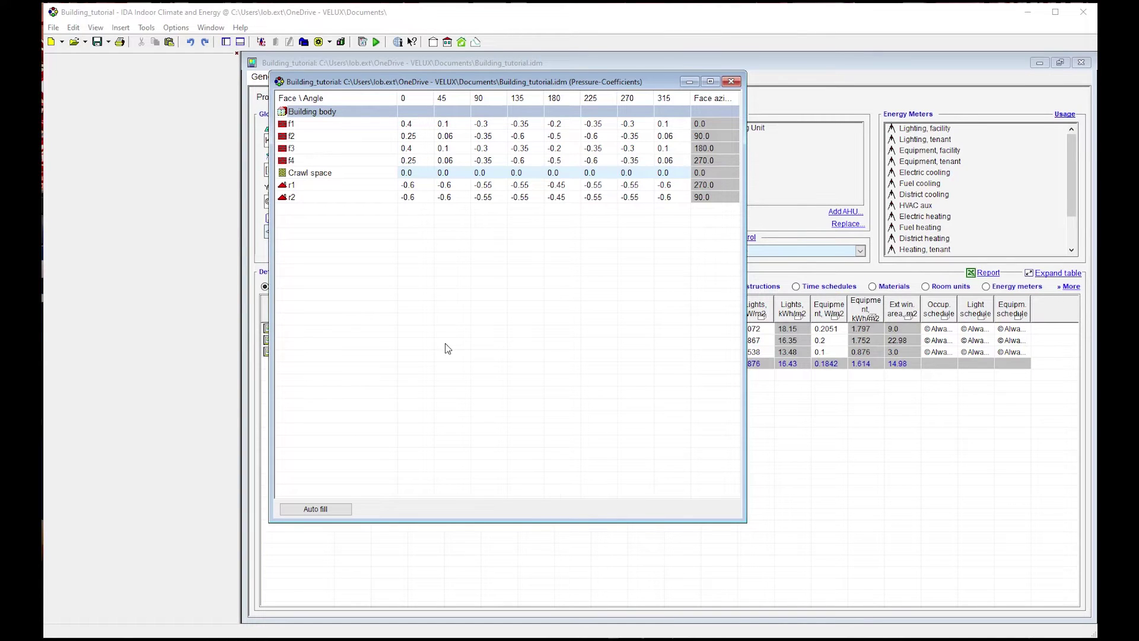
pyautogui.click(321, 508)
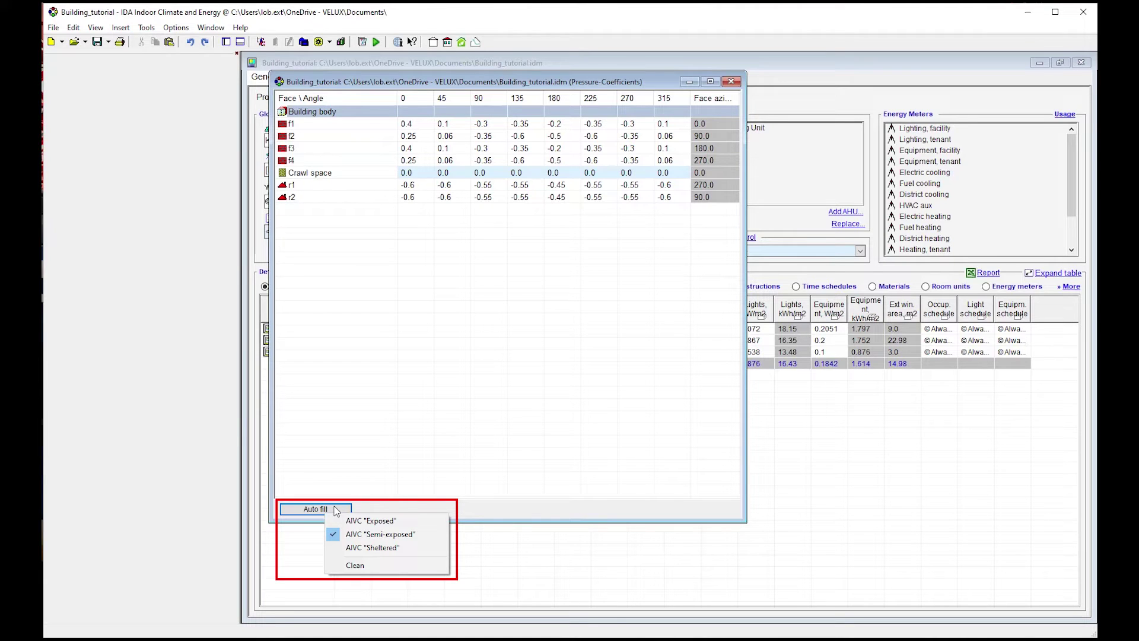
# Auto-fill the facade coefficients with AIVC Exposed values (0.7 for f1 at 0°) and close the table.
pyautogui.click(369, 521)
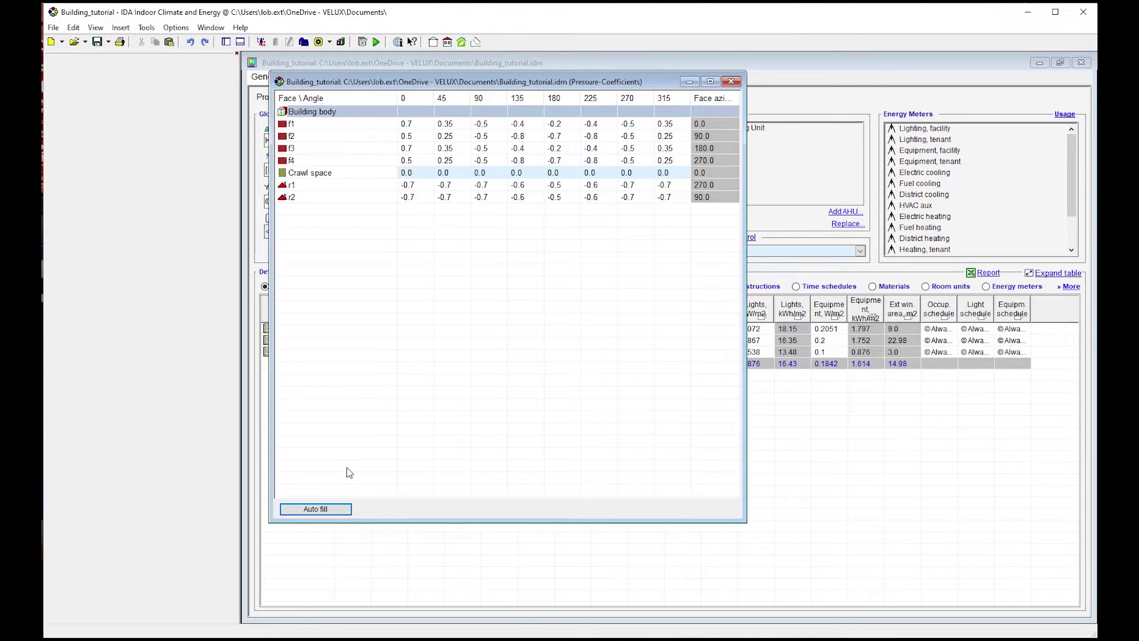
pyautogui.click(734, 81)
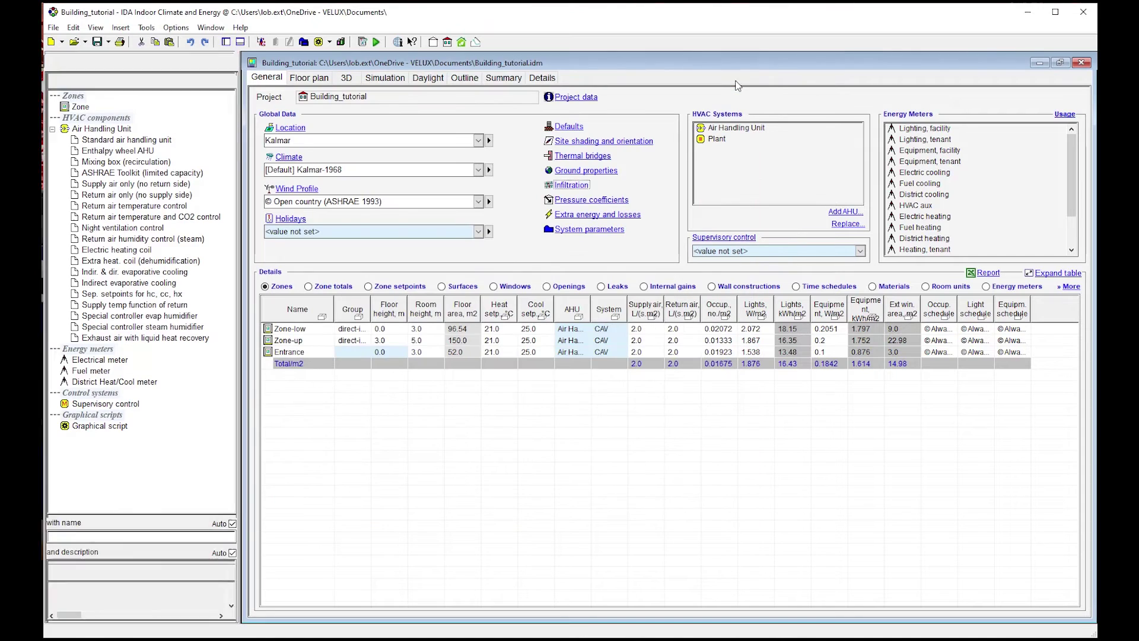
# Review the entrance door's opening properties (Never open, 0.01 m2 leak, 0.65 Cd) and close them.
pyautogui.click(349, 79)
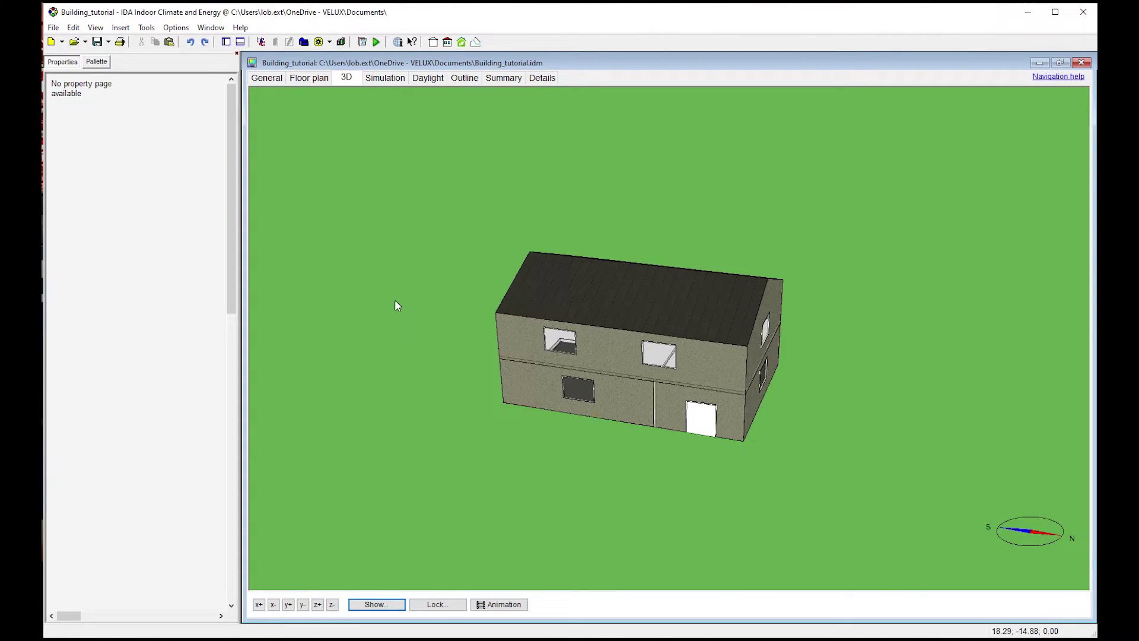
pyautogui.rightClick(695, 417)
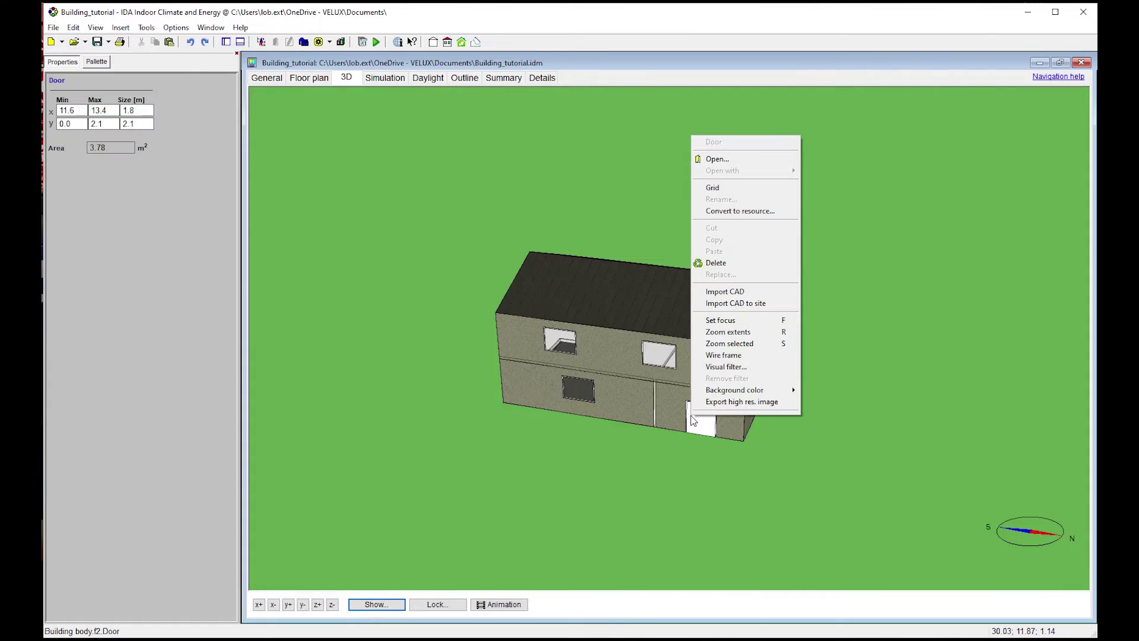
pyautogui.click(720, 158)
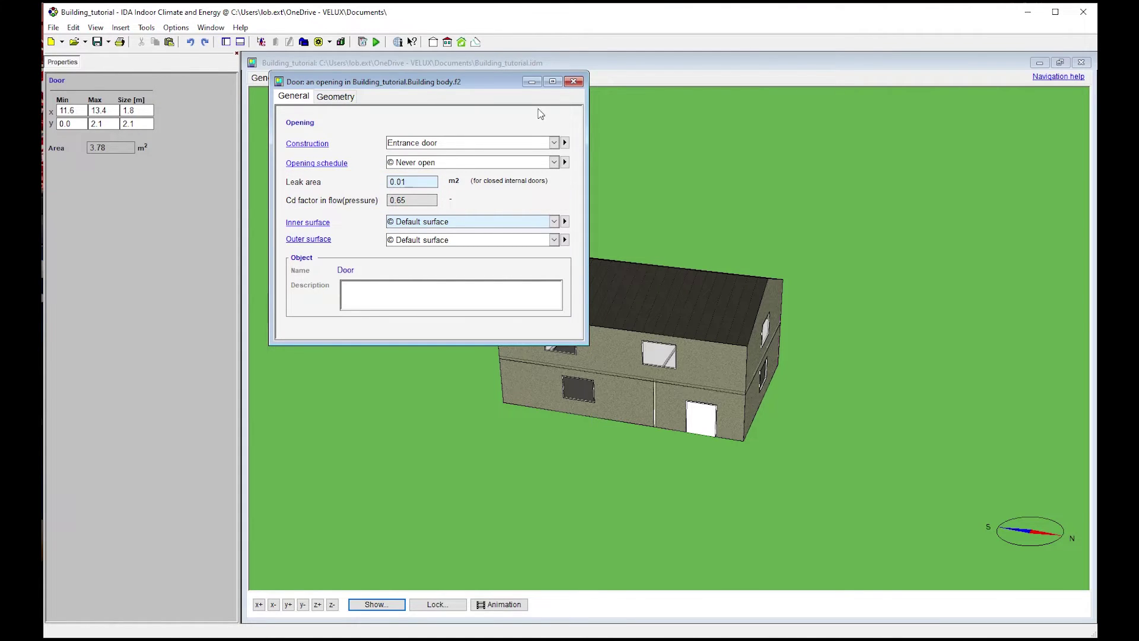
pyautogui.click(574, 82)
# Render Building_tutorial in X-ray, turning it more frontal and shifting it down-left.
pyautogui.click(362, 605)
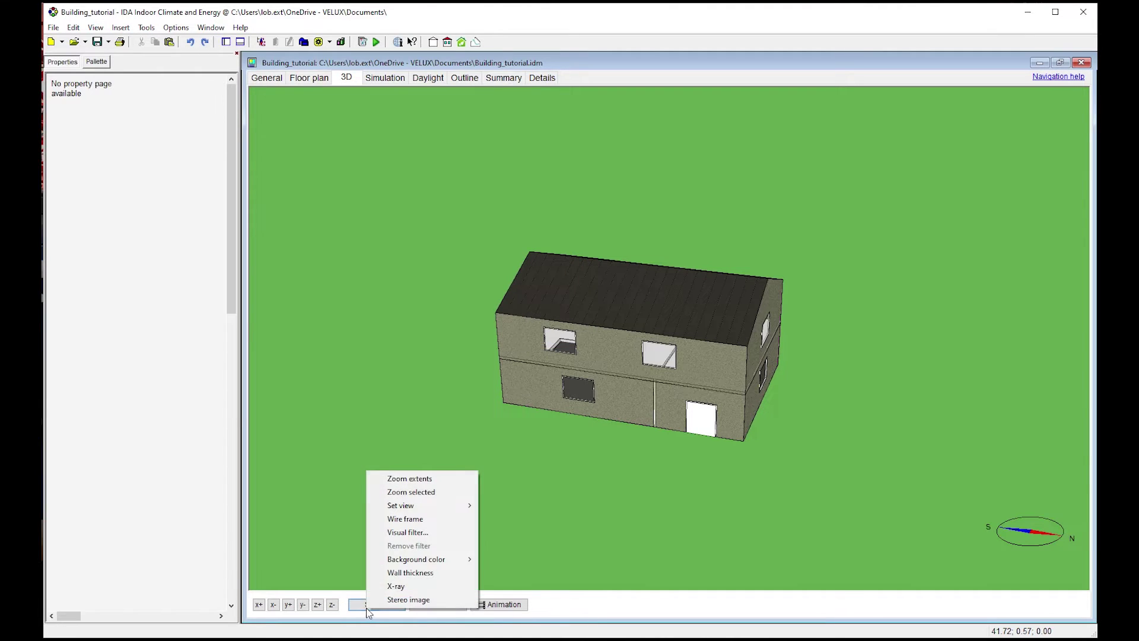
pyautogui.click(416, 586)
pyautogui.moveTo(443, 386); pyautogui.dragTo(469, 386)
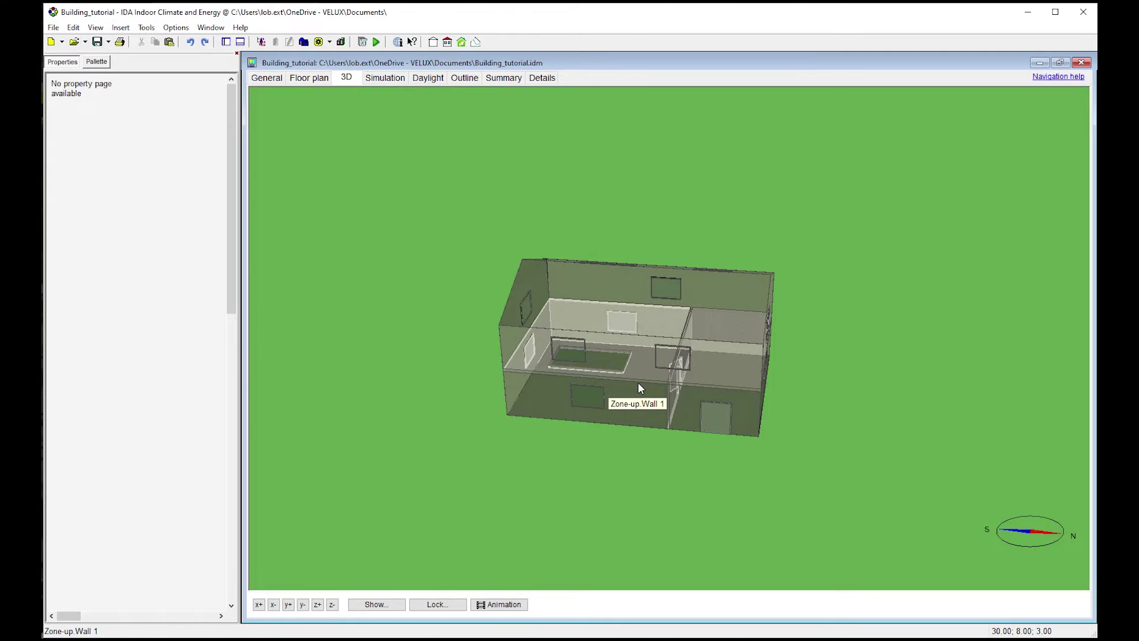
pyautogui.moveTo(639, 382); pyautogui.dragTo(597, 436)
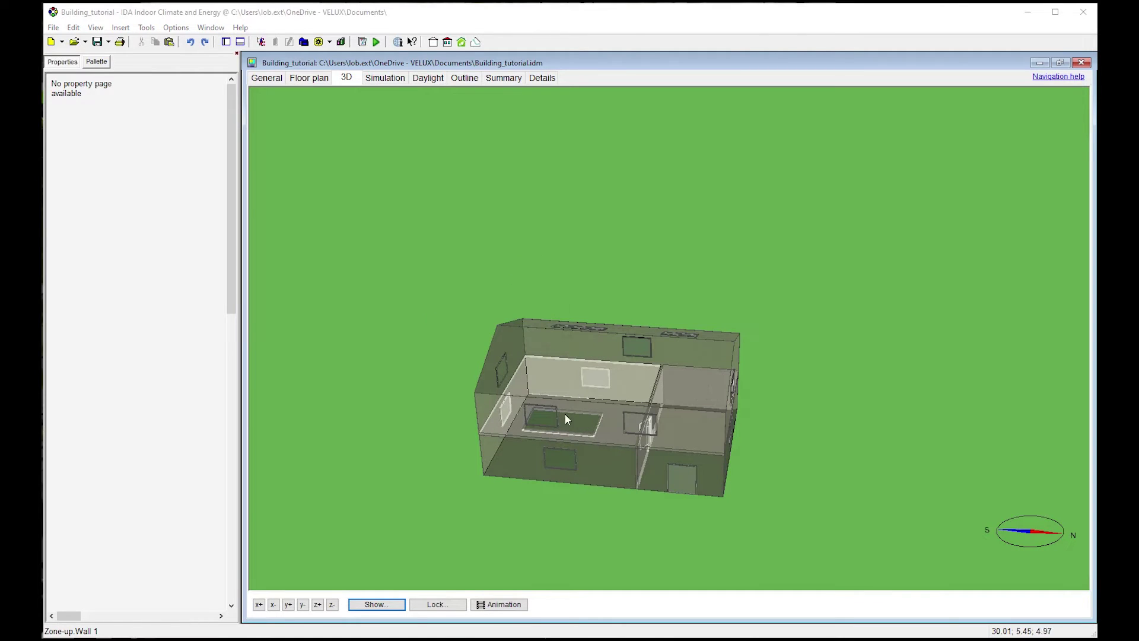
# Show the Palette in the left panel and rotate the model toward the pitched roof windows.
pyautogui.click(96, 62)
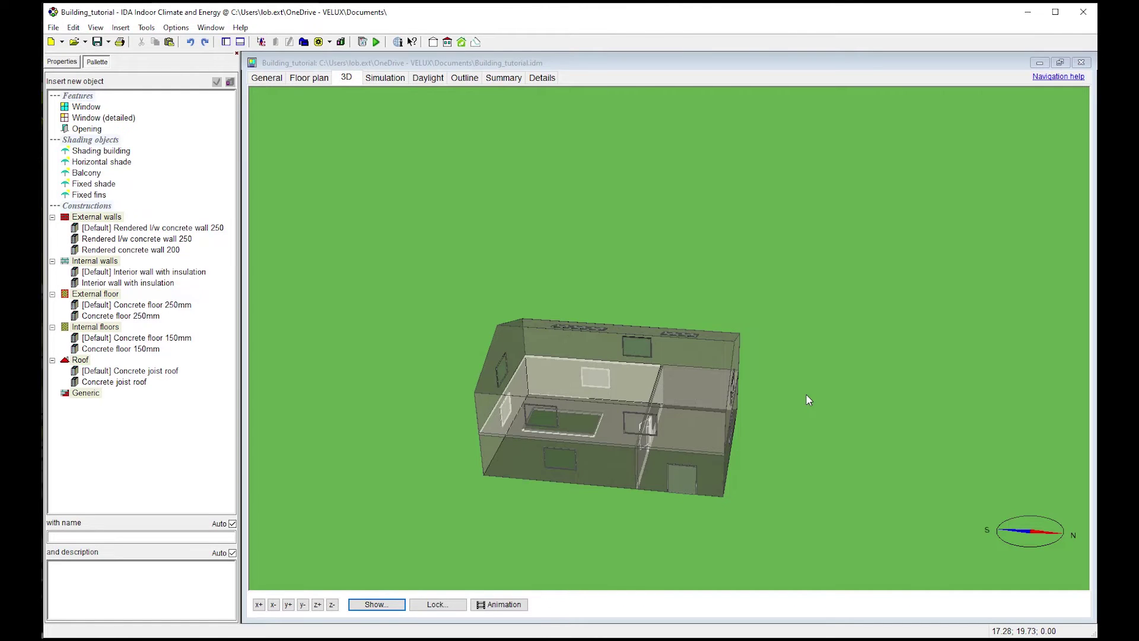
pyautogui.moveTo(804, 394); pyautogui.dragTo(396, 403)
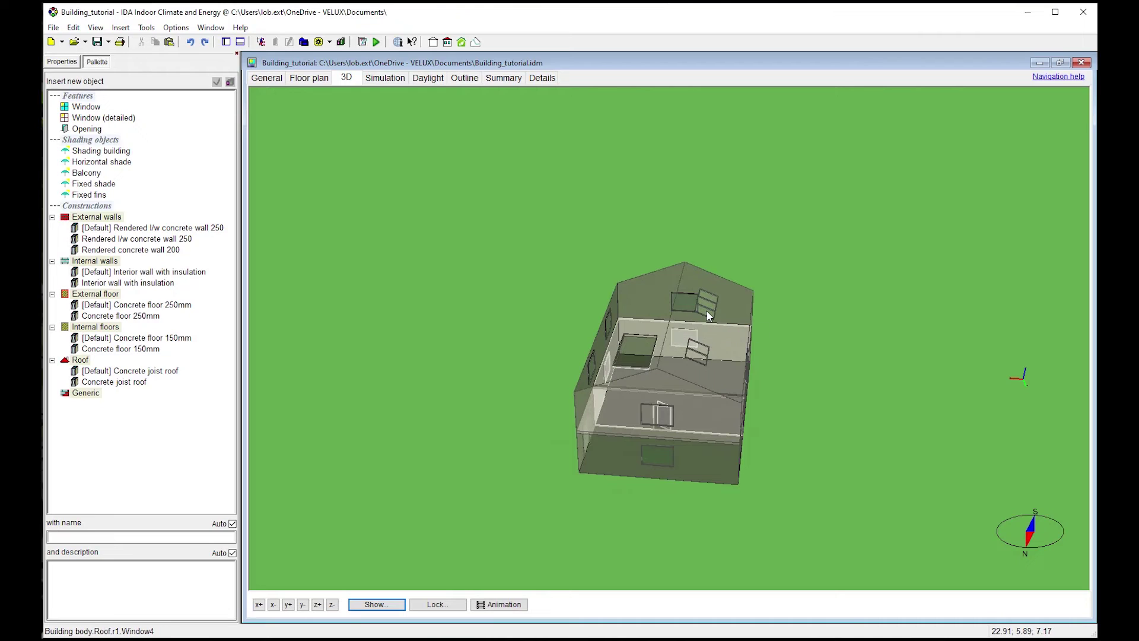
# Open the properties of Window4 on roof r1, which opens according to Schedule 1.
pyautogui.rightClick(708, 315)
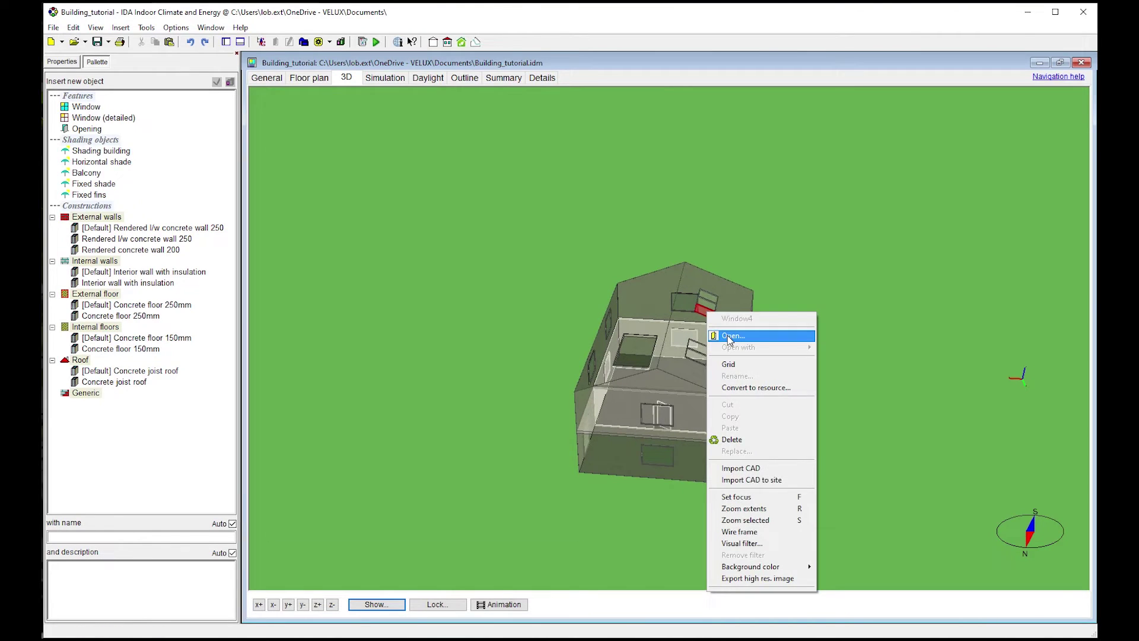
pyautogui.click(731, 334)
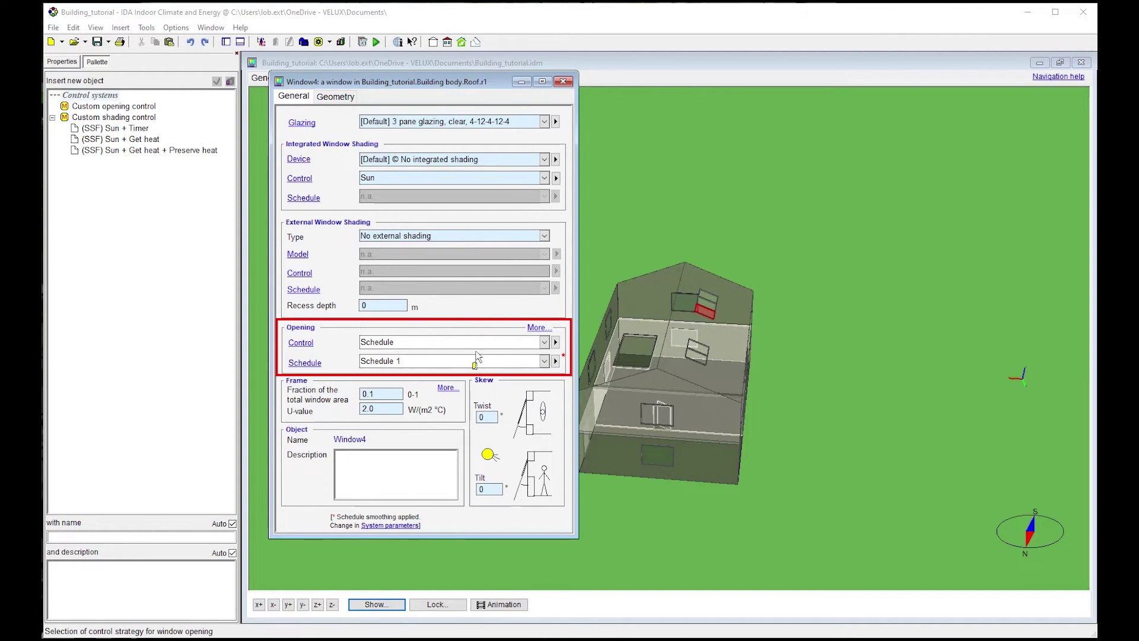
pyautogui.click(544, 343)
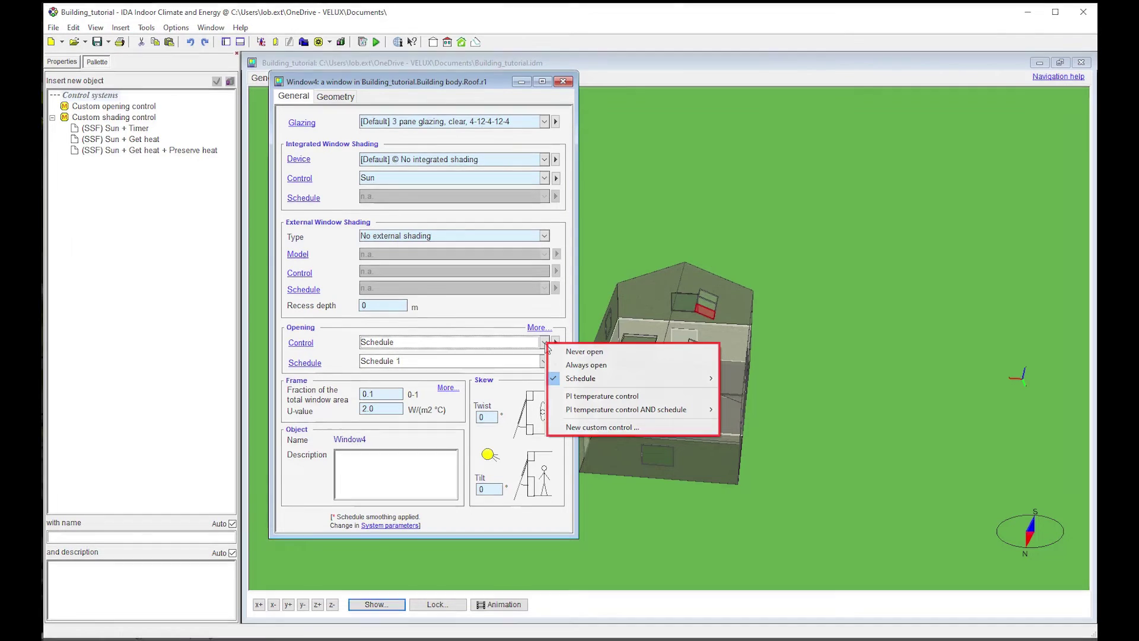
pyautogui.click(427, 340)
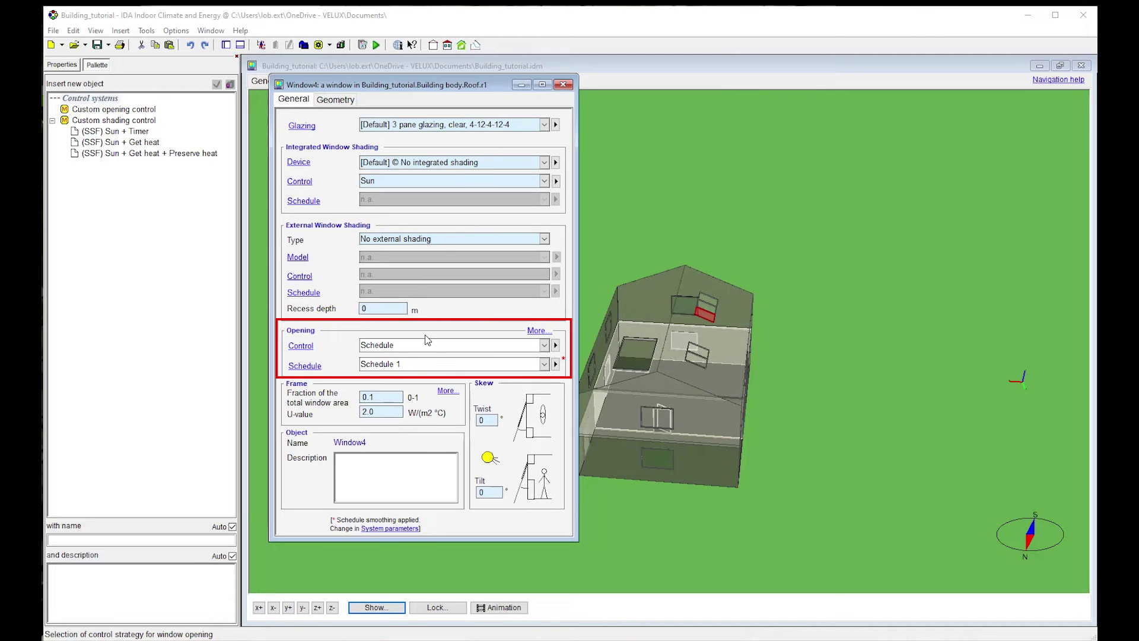
pyautogui.click(305, 365)
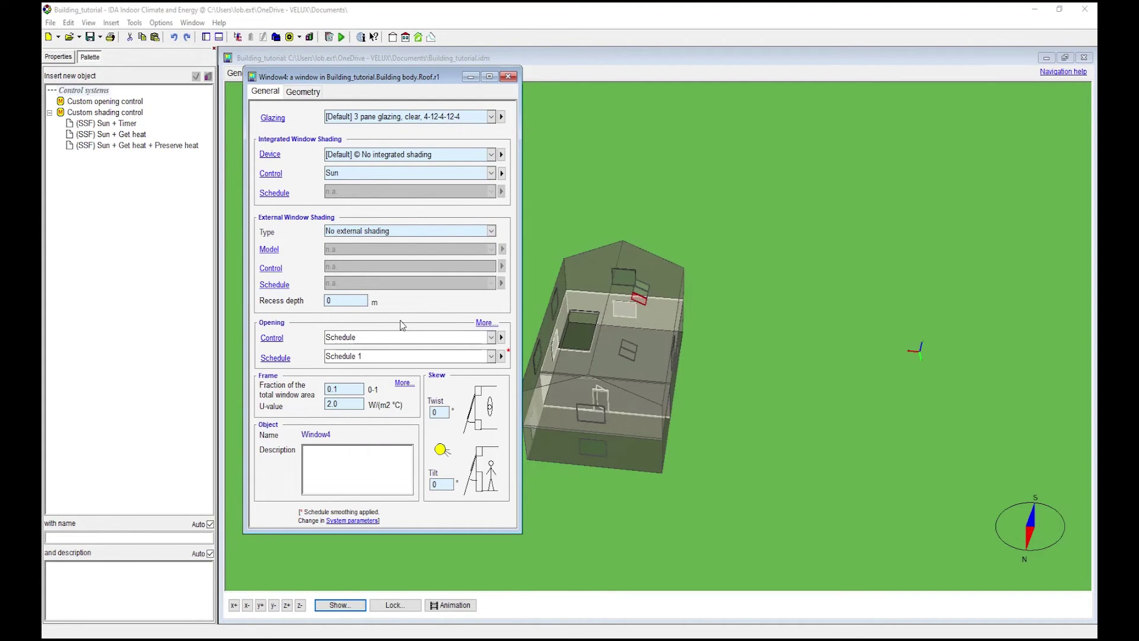
# Set Window4's opening to max relative width 32 and max relative height 95, then close it.
pyautogui.click(486, 322)
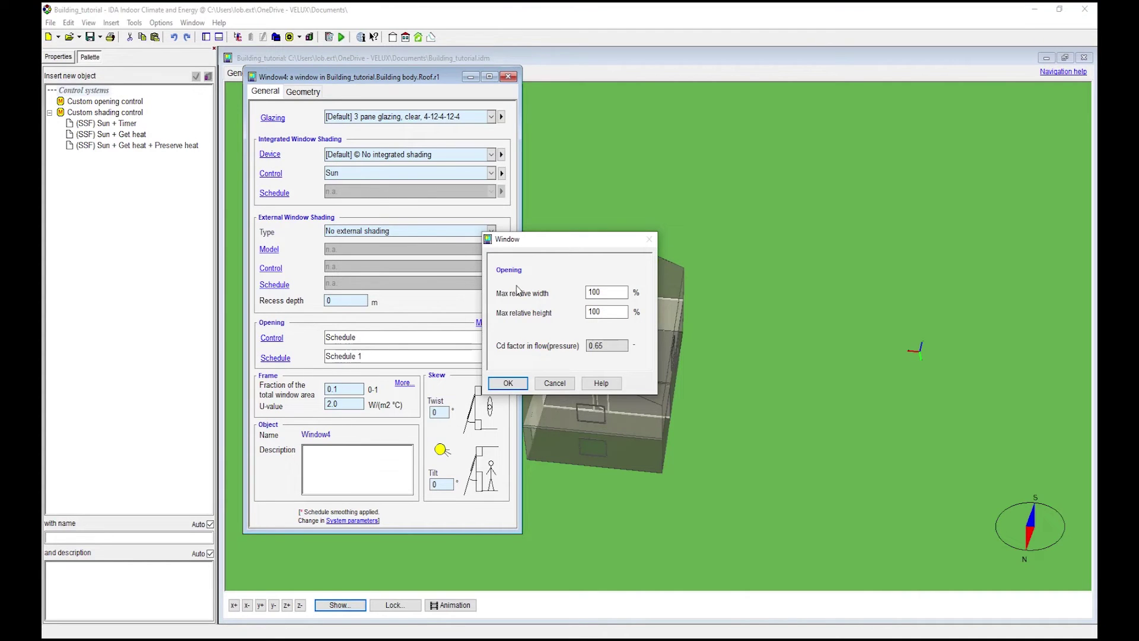
pyautogui.moveTo(547, 239); pyautogui.dragTo(373, 223)
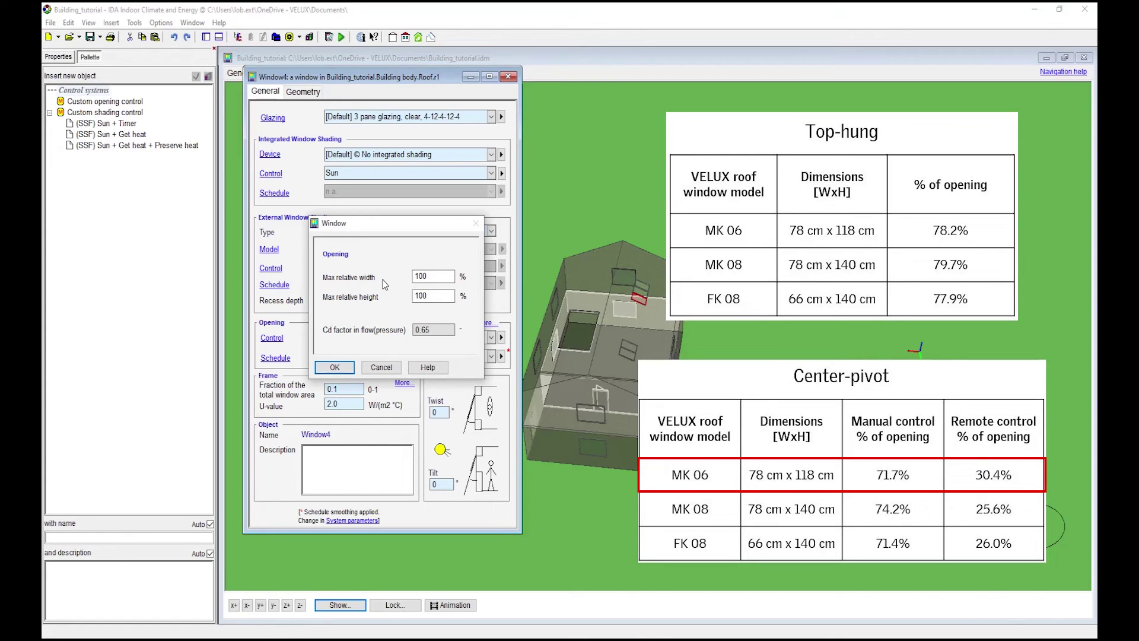
pyautogui.doubleClick(422, 295)
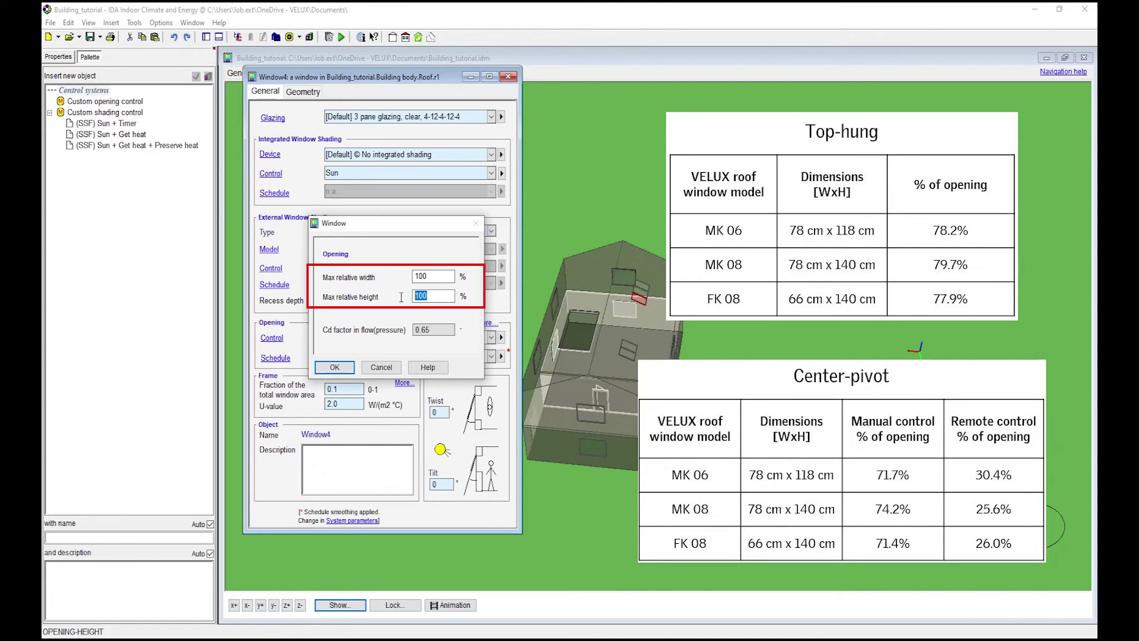
pyautogui.write('95')
pyautogui.doubleClick(423, 276)
pyautogui.write('32')
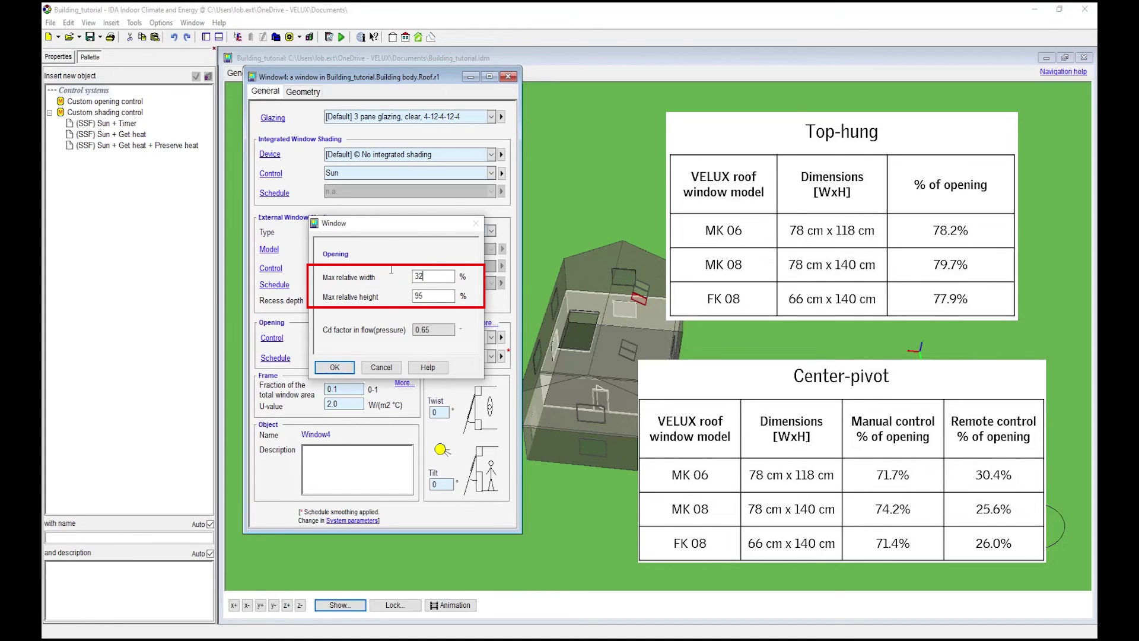
pyautogui.click(344, 368)
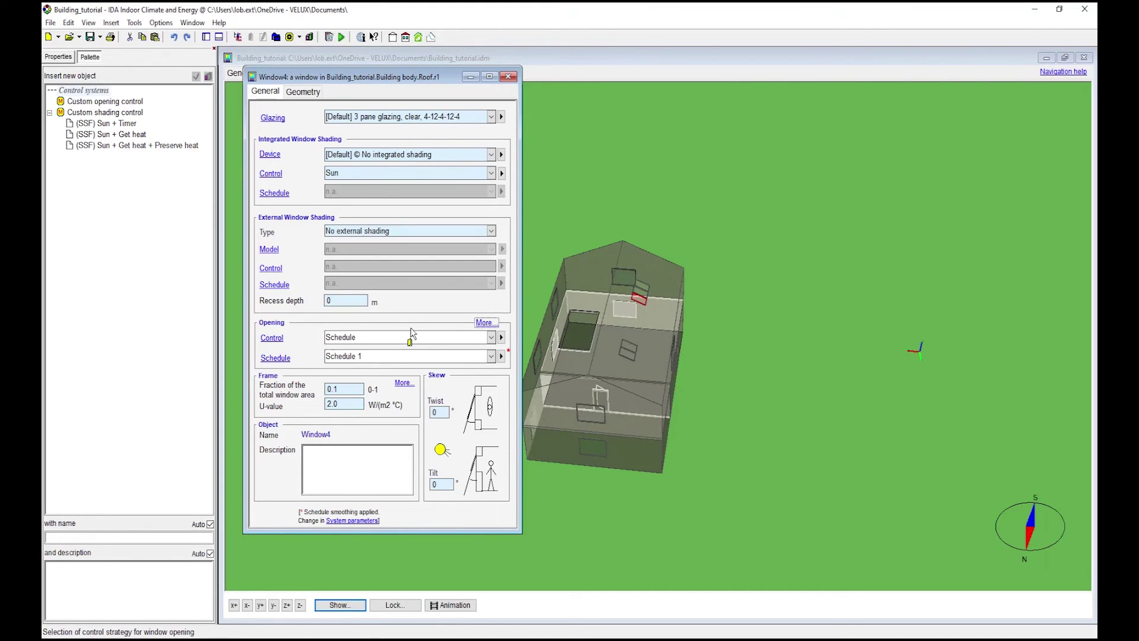
pyautogui.click(731, 289)
# Open the Building_tutorial System parameters from the General tab, where schedule smoothing is 5.
pyautogui.moveTo(644, 286); pyautogui.dragTo(568, 415)
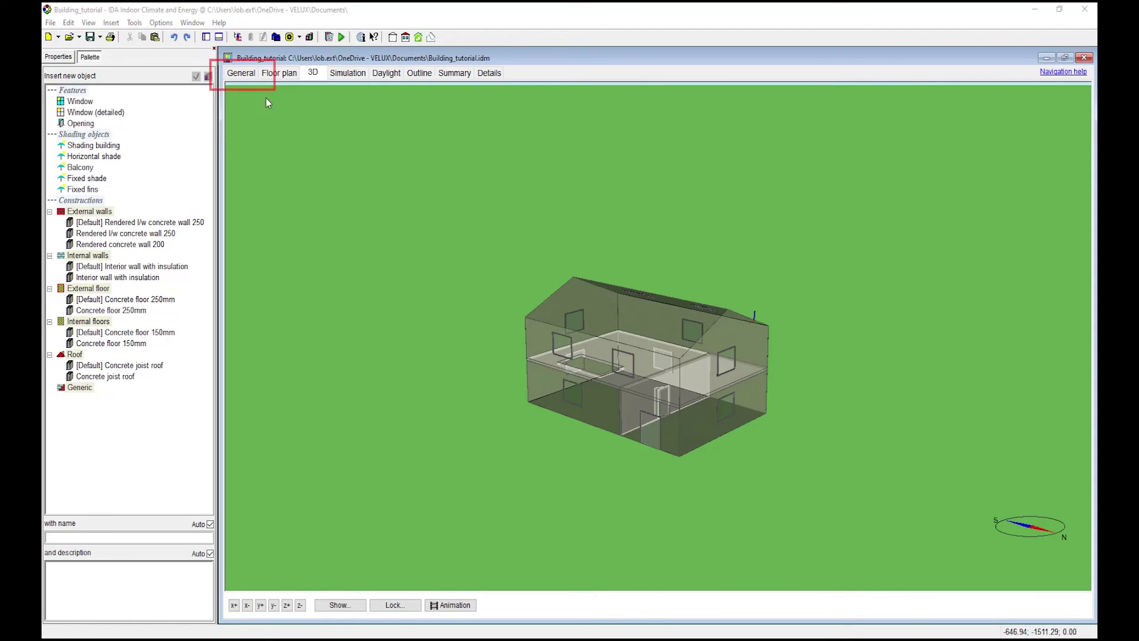
pyautogui.click(241, 73)
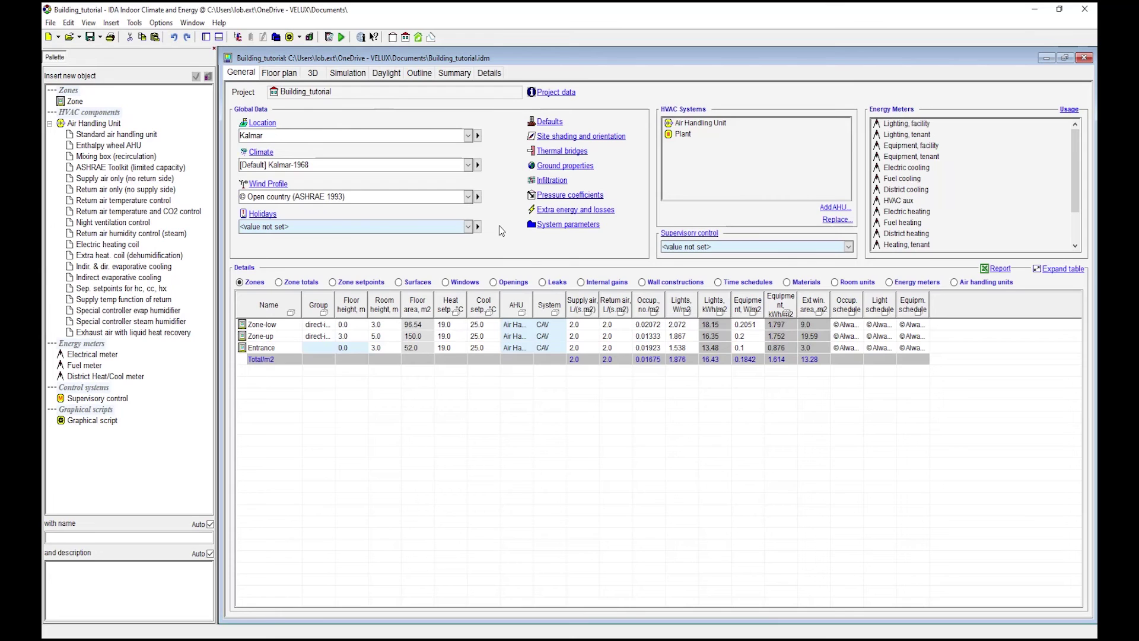
pyautogui.click(550, 226)
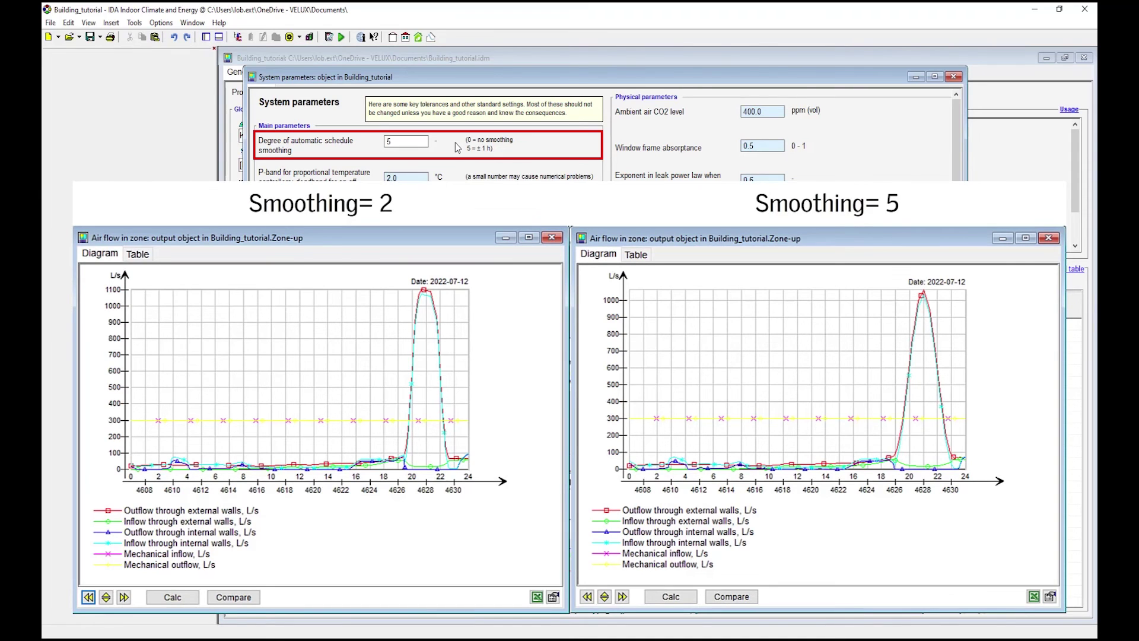
# Change Degree of automatic schedule smoothing to 2 and close System parameters.
pyautogui.doubleClick(384, 141)
pyautogui.write('2')
pyautogui.click(494, 177)
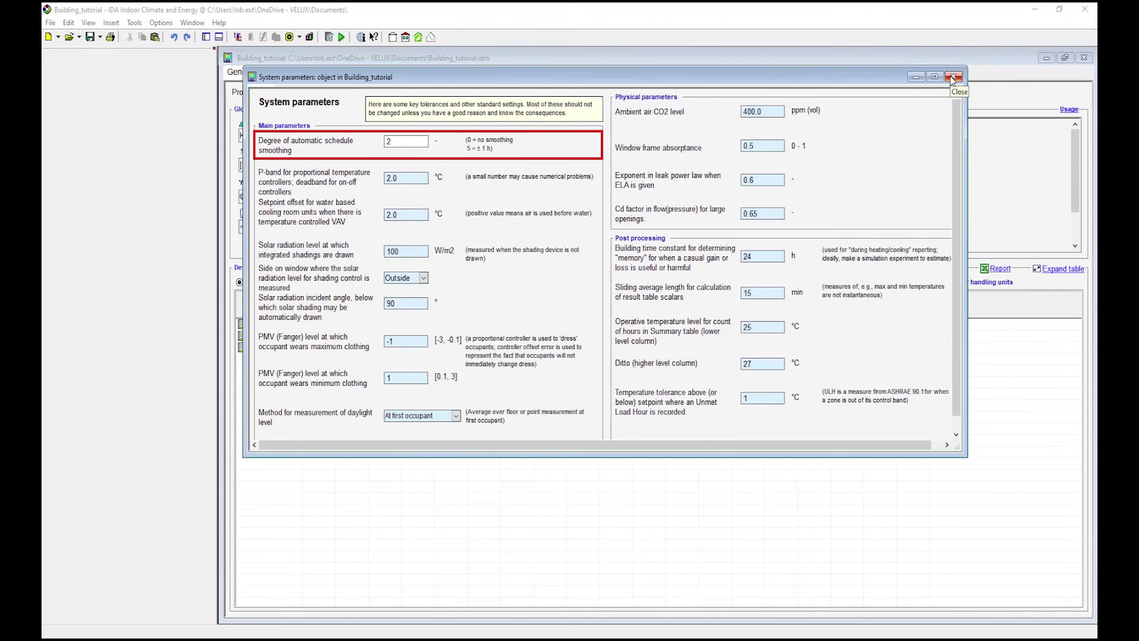
pyautogui.click(953, 77)
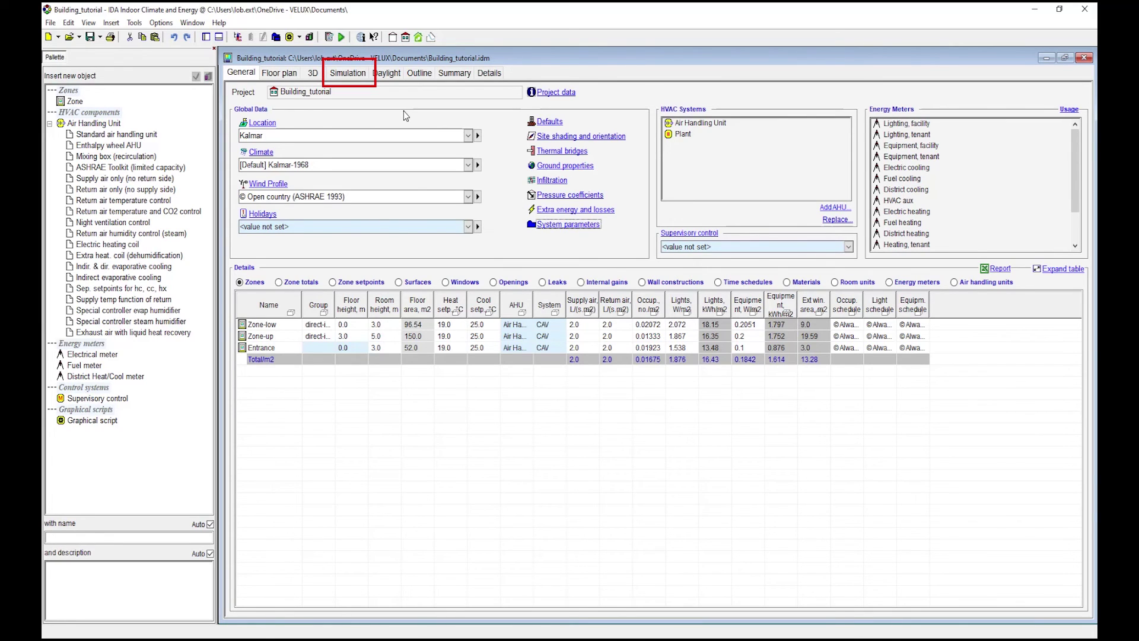
# Add Fanger's comfort indices, Indoor Air Quality, Air flow in zone and EN-15251 without cooling to Requested output.
pyautogui.click(345, 75)
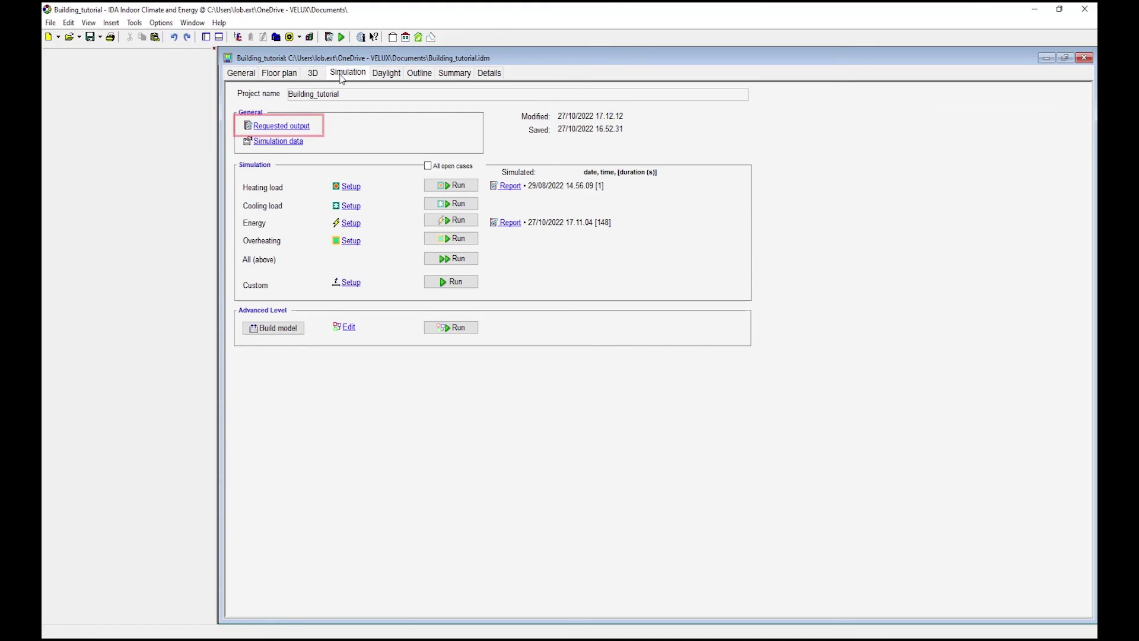
pyautogui.click(304, 127)
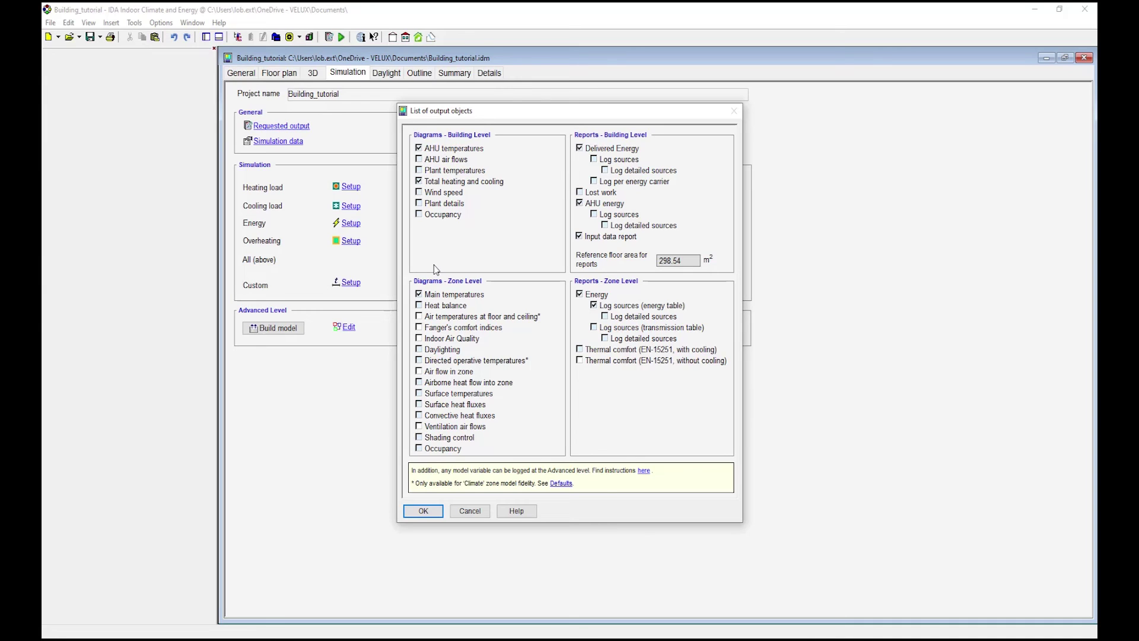
pyautogui.click(419, 328)
pyautogui.click(419, 339)
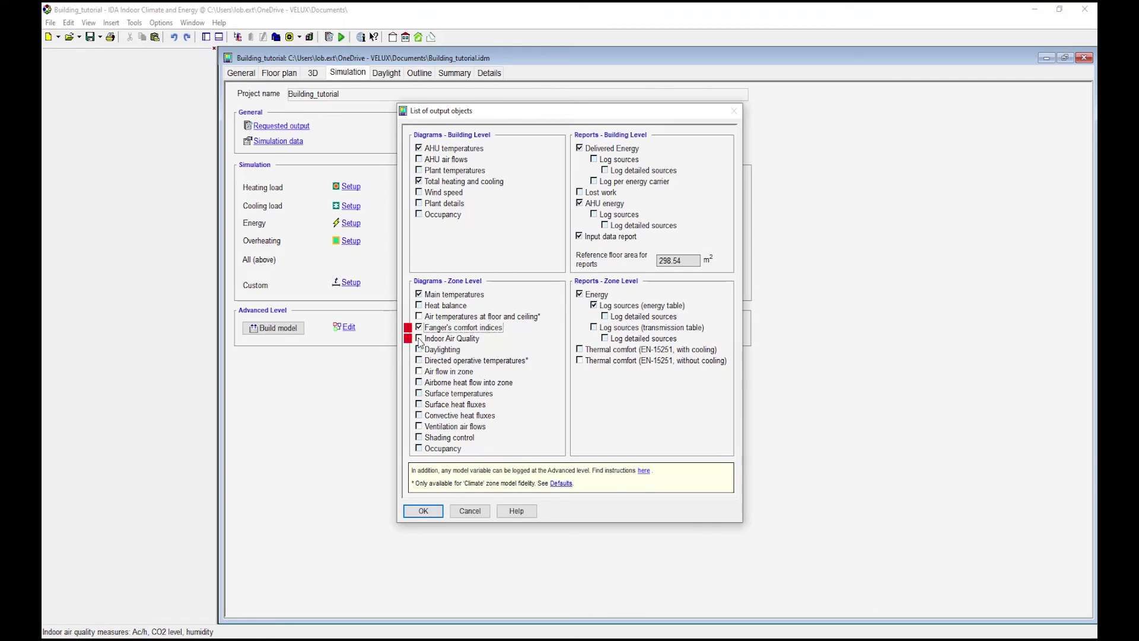
pyautogui.click(419, 372)
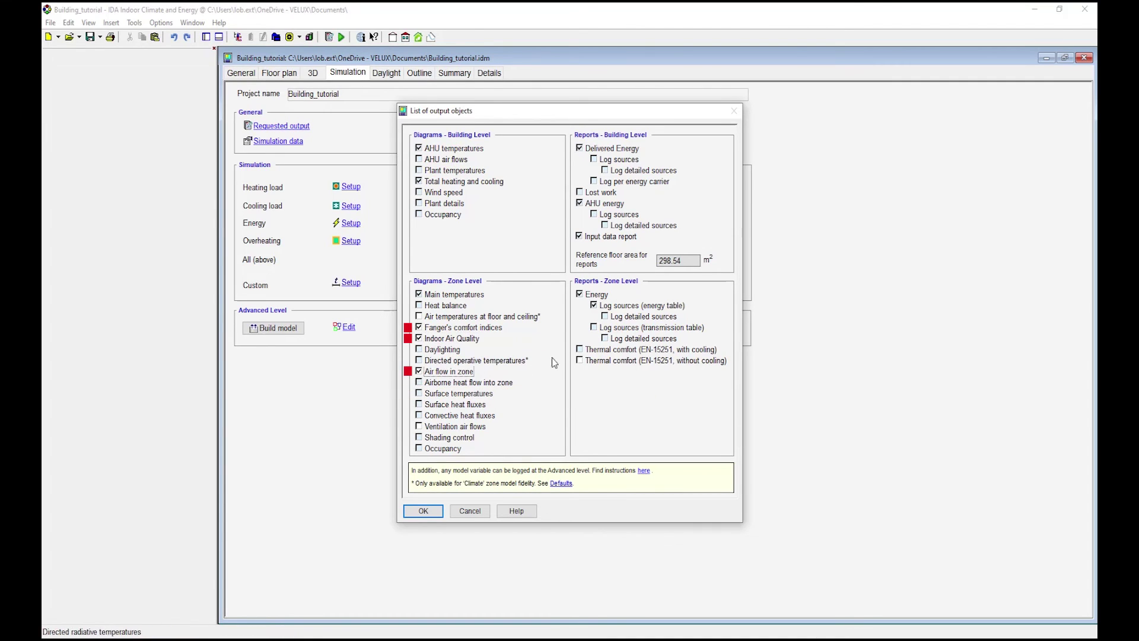
pyautogui.click(576, 363)
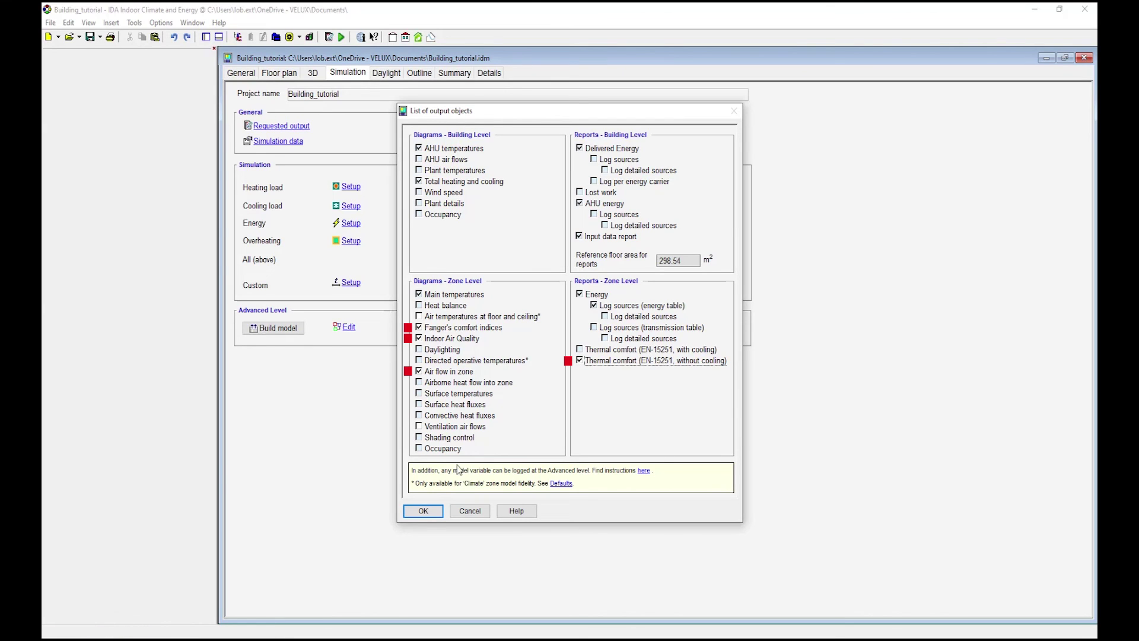
pyautogui.click(426, 511)
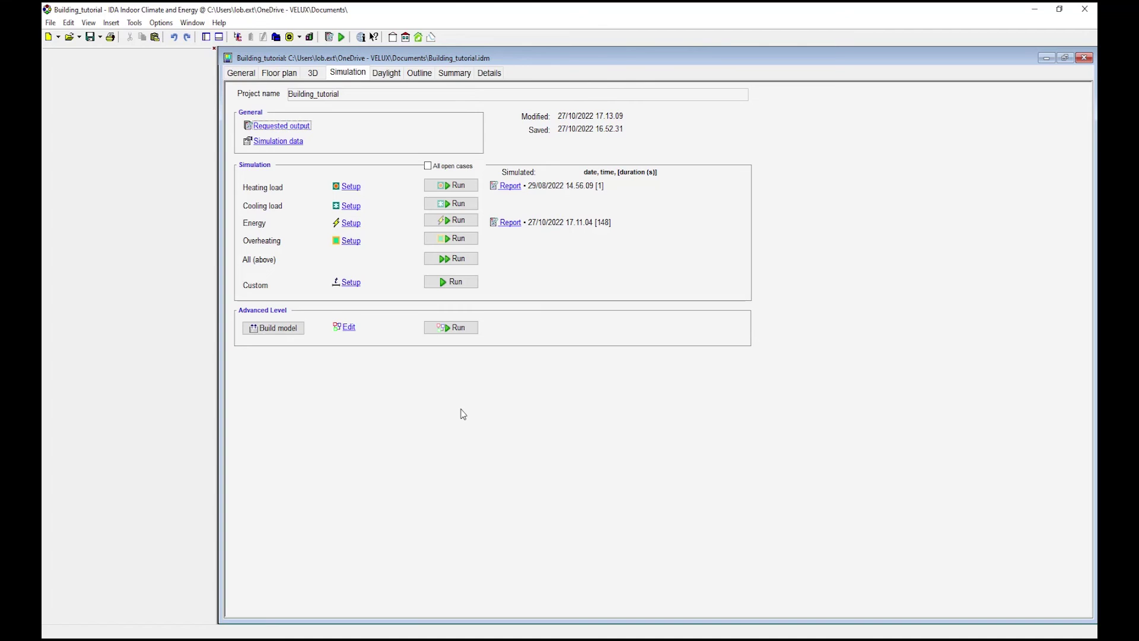
# Run the Energy simulation to produce result diagrams for 11–17 July.
pyautogui.click(460, 223)
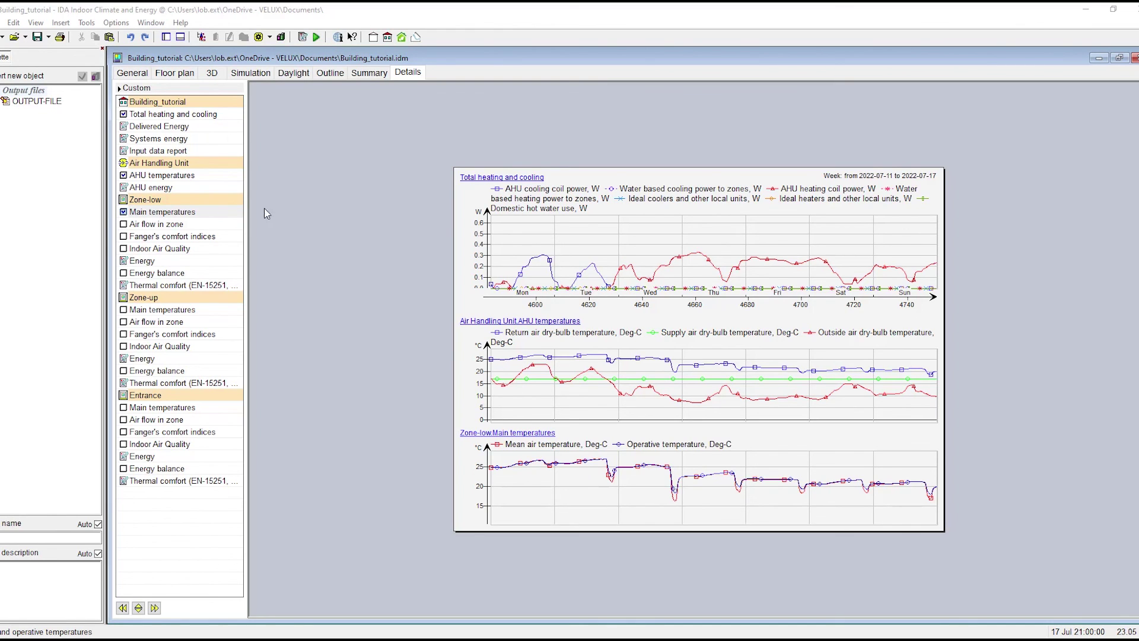
# View Zone-low's air flow diagram, then read its Main temperatures across 11–17 July.
pyautogui.doubleClick(191, 225)
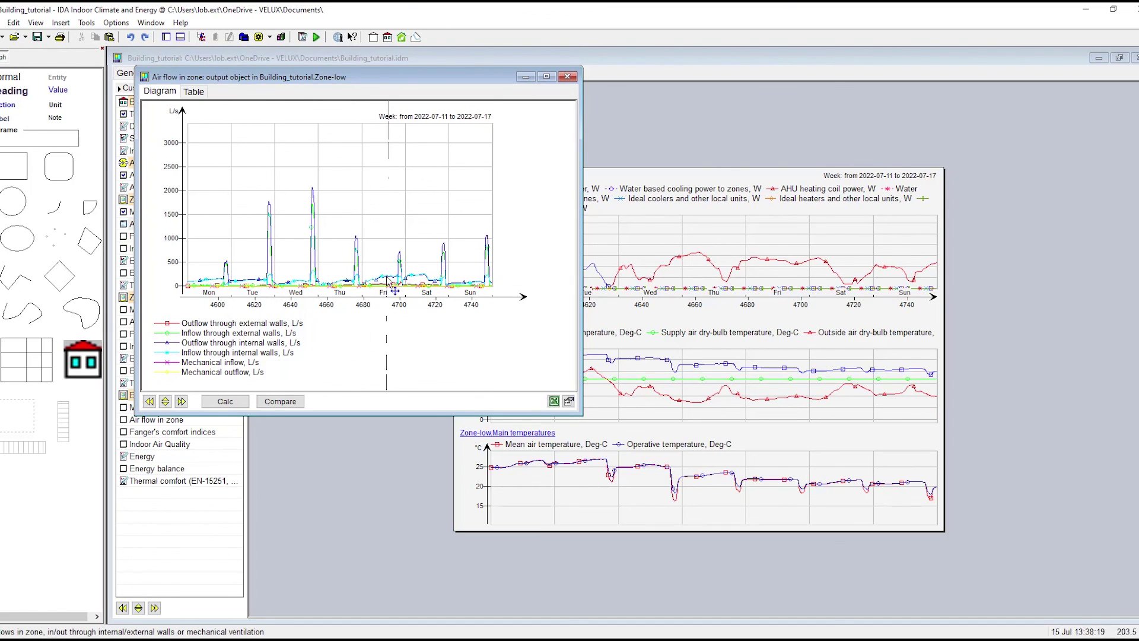
pyautogui.click(567, 78)
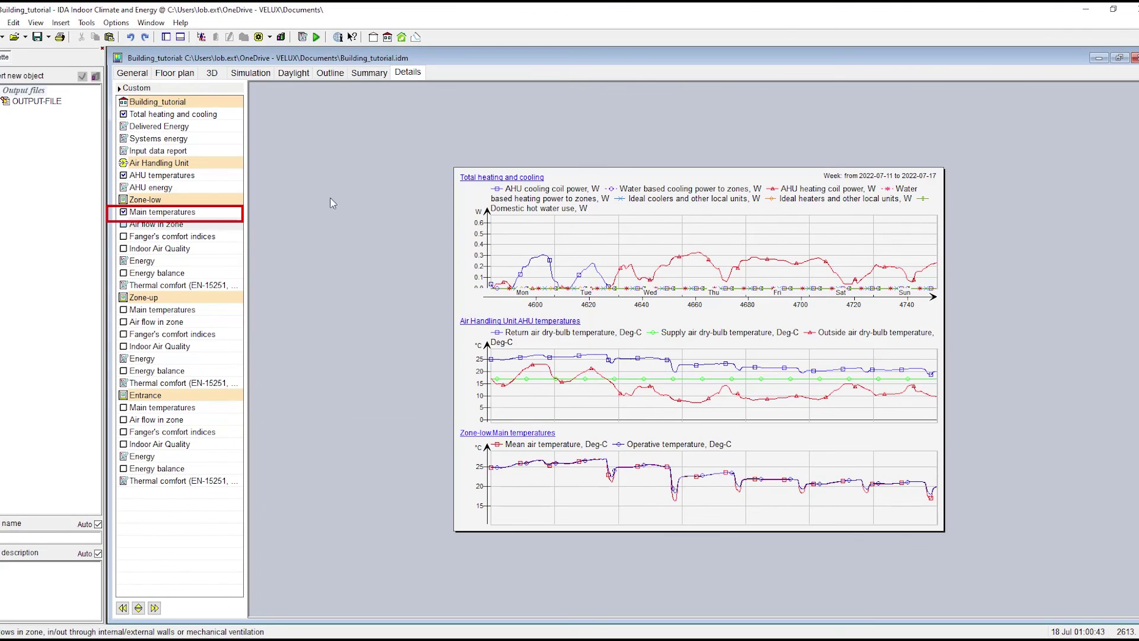
pyautogui.doubleClick(184, 212)
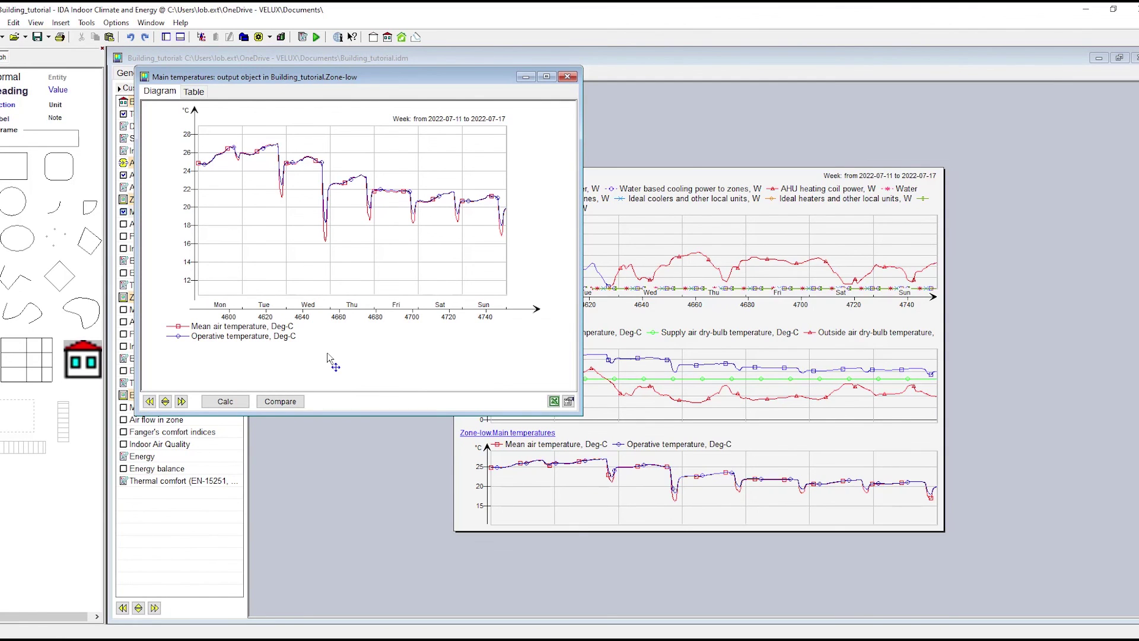
pyautogui.moveTo(326, 356)
pyautogui.mouseDown()
pyautogui.moveTo(313, 267)
pyautogui.moveTo(328, 255)
pyautogui.moveTo(302, 240)
pyautogui.moveTo(338, 342)
pyautogui.mouseUp()
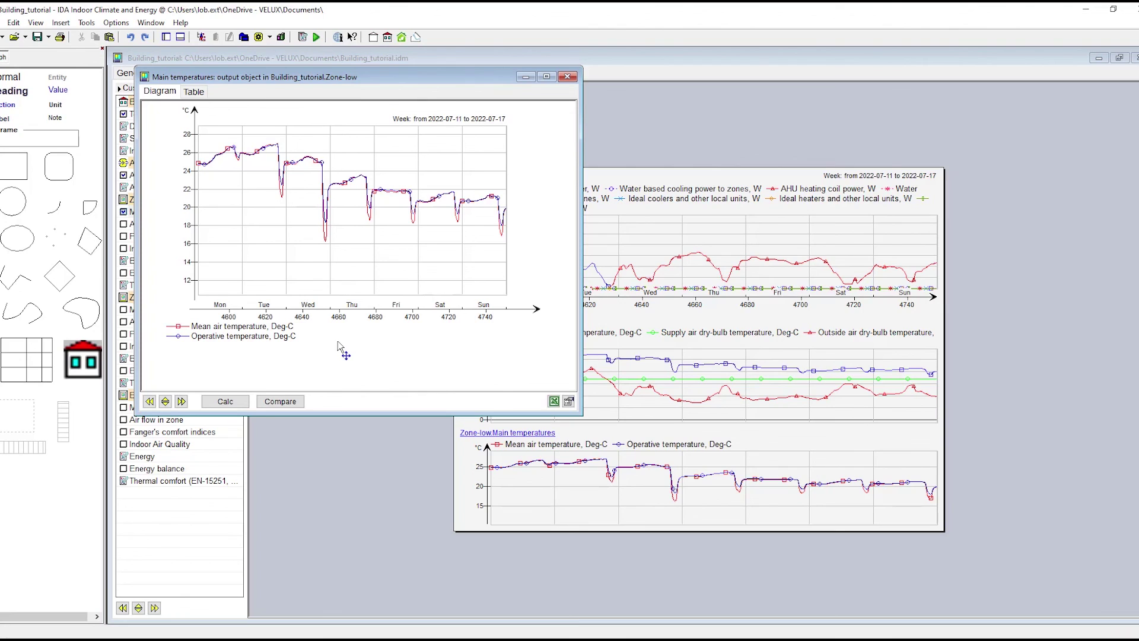